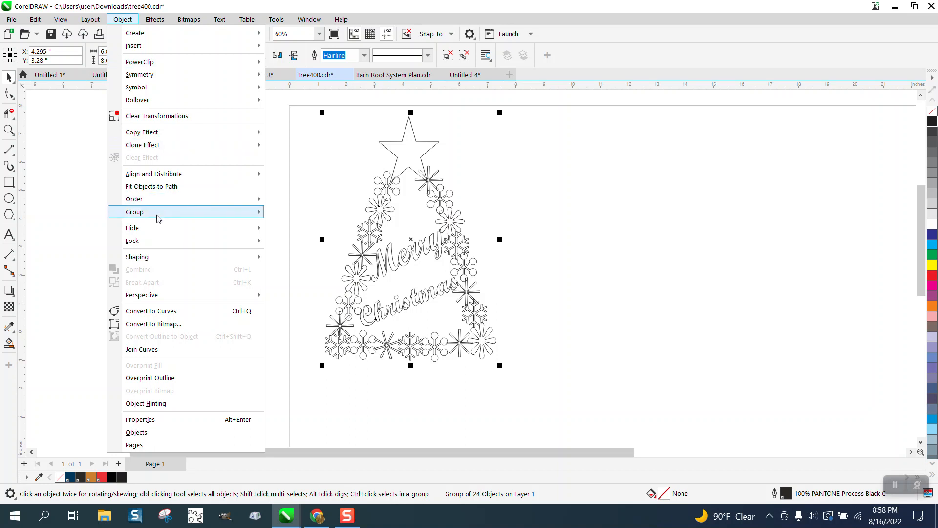
Step: Ungroup the Merry Christmas tree artwork into its individual objects
{"action": "mouse_move", "coordinate": [220, 212]}
{"action": "left_click", "coordinate": [299, 223]}
{"action": "left_click", "coordinate": [307, 215]}
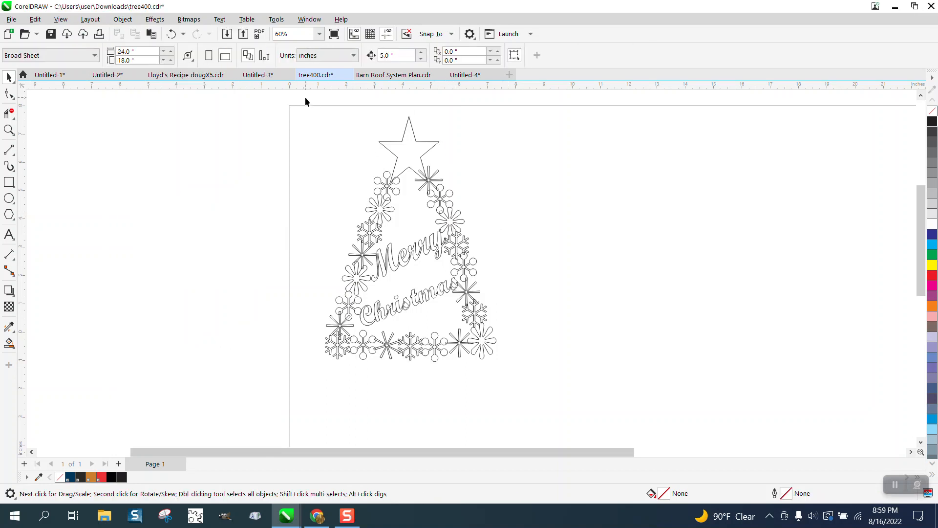
{"action": "left_click_drag", "start_coordinate": [483, 379], "coordinate": [547, 386]}
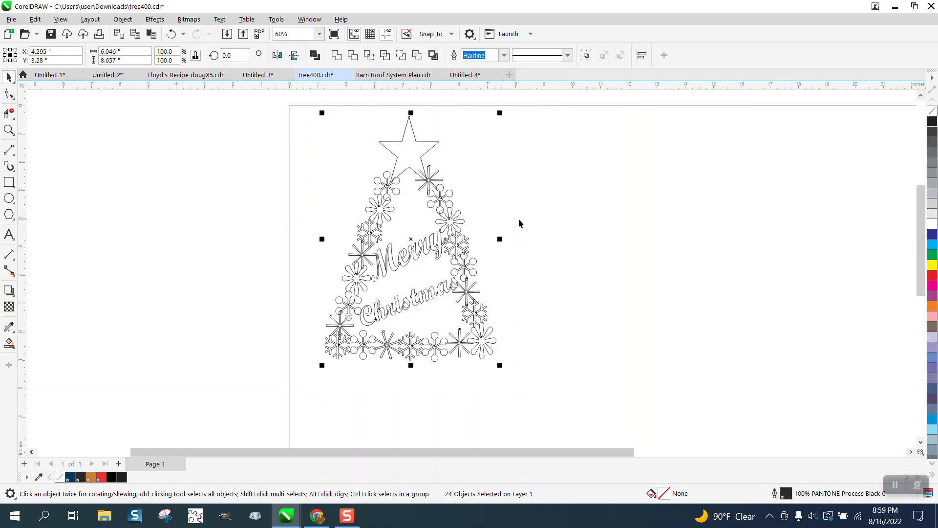
Step: Set the nudge distance to 7 inches and nudge the words "Merry" and "Christmas" left out of the tree
{"action": "left_click", "coordinate": [447, 91]}
{"action": "left_click", "coordinate": [408, 57]}
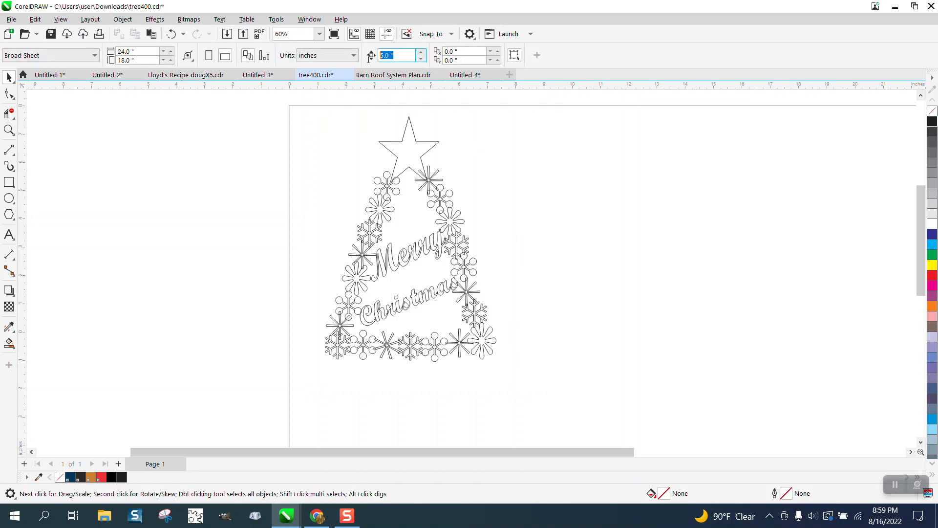
{"action": "type", "text": "7"}
{"action": "left_click", "coordinate": [419, 255]}
{"action": "key", "text": "Left"}
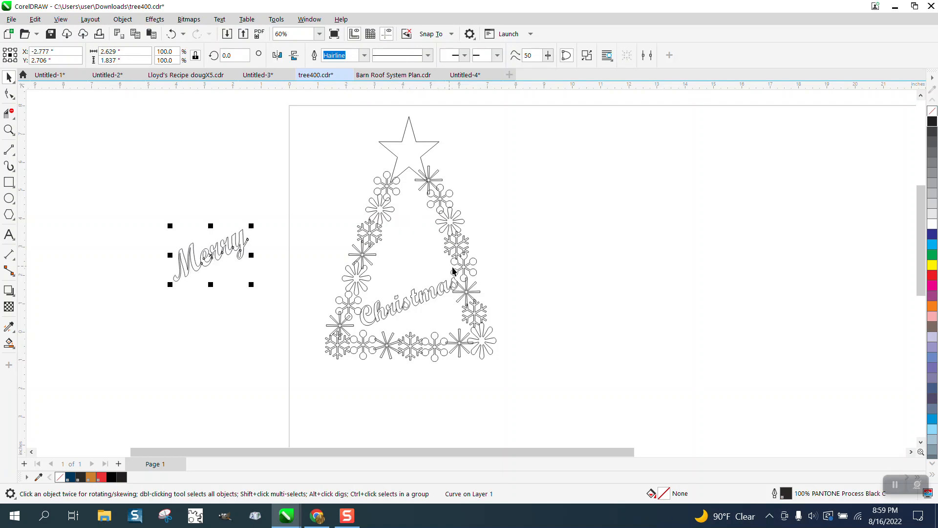
{"action": "left_click", "coordinate": [416, 299]}
{"action": "key", "text": "Left"}
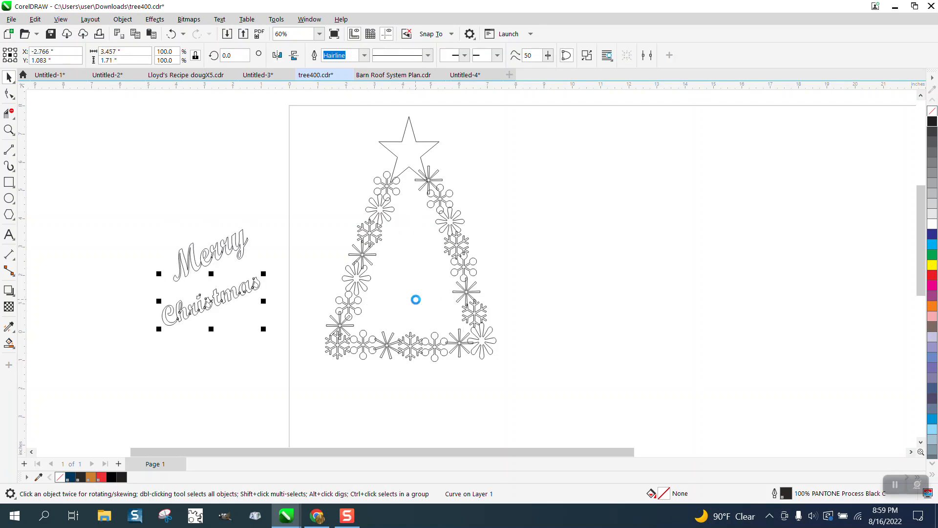
Step: Weld the overlapping letter outlines of the word "Merry"
{"action": "left_click", "coordinate": [9, 130]}
{"action": "left_click_drag", "start_coordinate": [142, 193], "coordinate": [327, 327]}
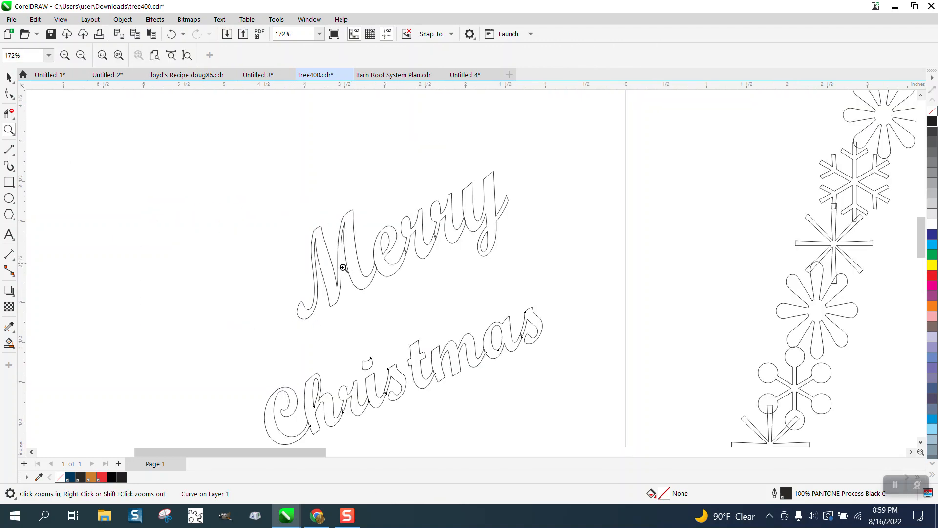
{"action": "left_click_drag", "start_coordinate": [342, 268], "coordinate": [407, 292]}
{"action": "scroll", "coordinate": [435, 168], "scroll_direction": "down", "scroll_amount": 6}
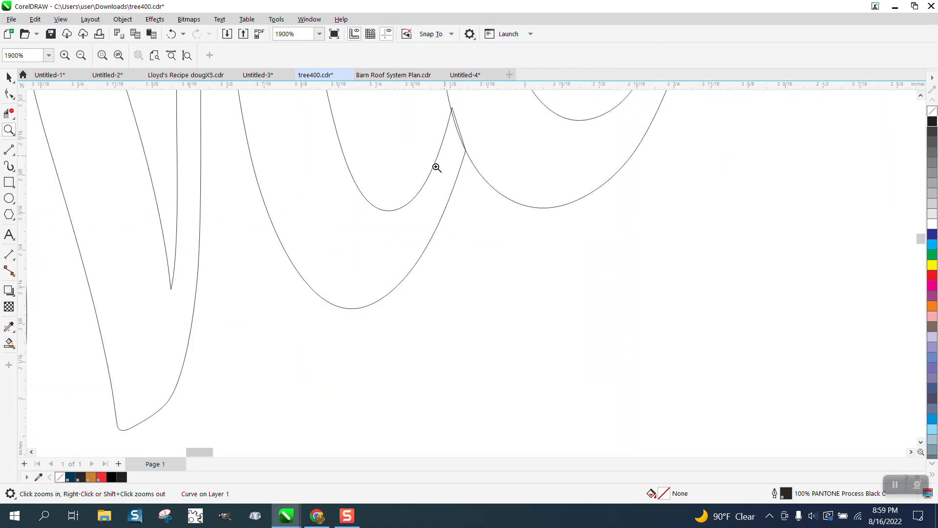
{"action": "scroll", "coordinate": [429, 180], "scroll_direction": "down", "scroll_amount": 3}
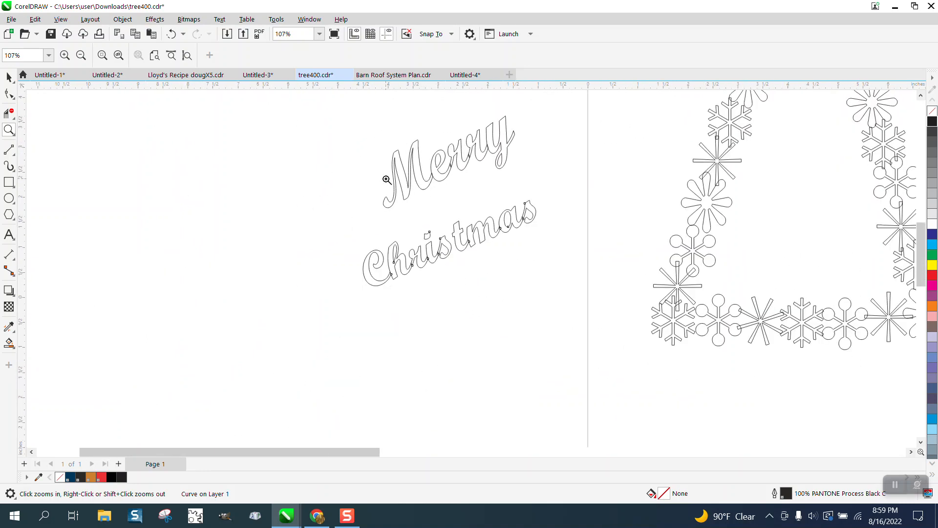
{"action": "left_click", "coordinate": [8, 77]}
{"action": "left_click_drag", "start_coordinate": [361, 109], "coordinate": [555, 213]}
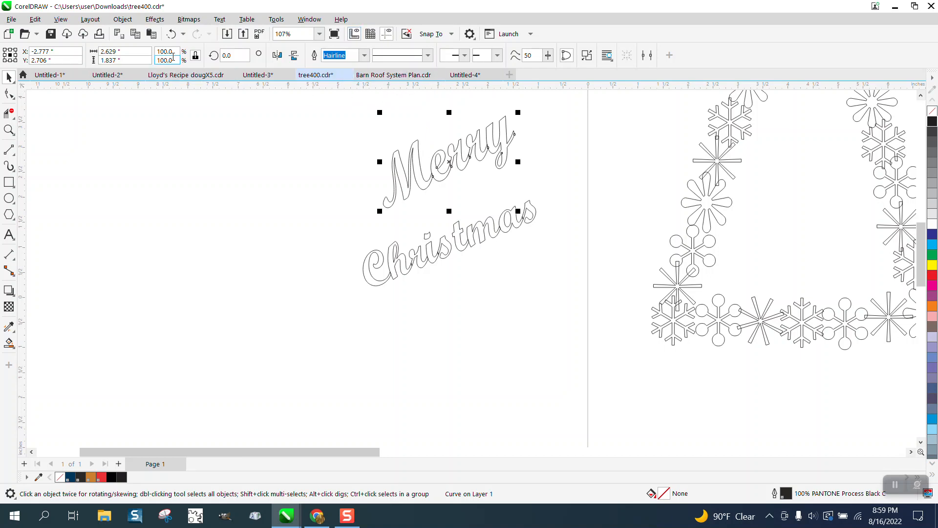
{"action": "left_click", "coordinate": [123, 19]}
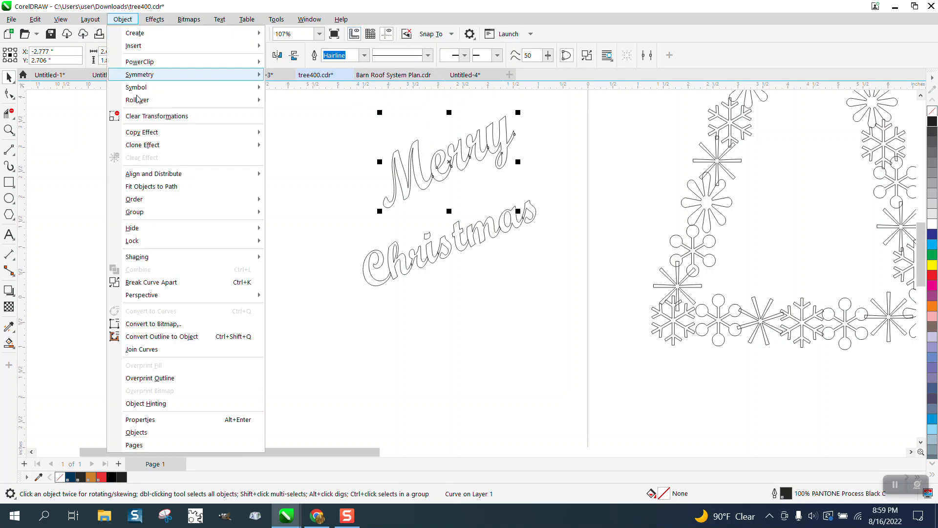
{"action": "mouse_move", "coordinate": [146, 256]}
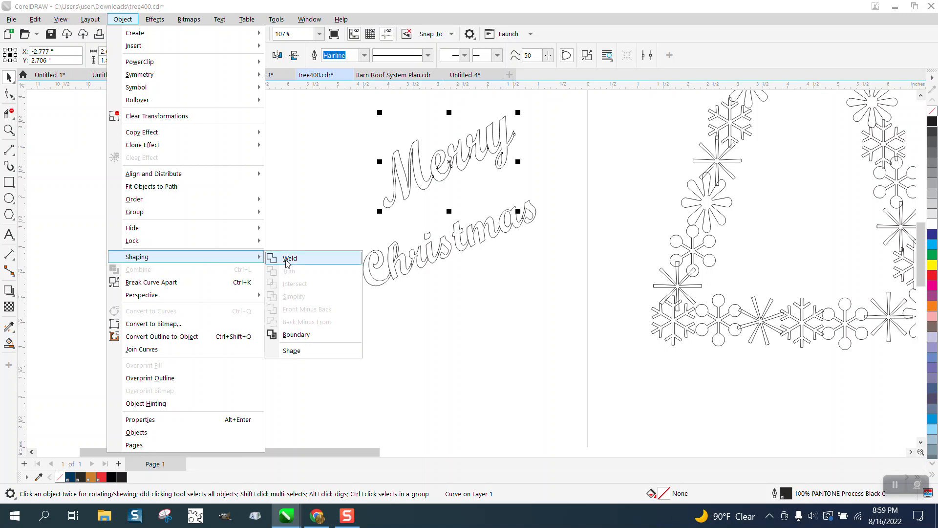
{"action": "left_click", "coordinate": [282, 262]}
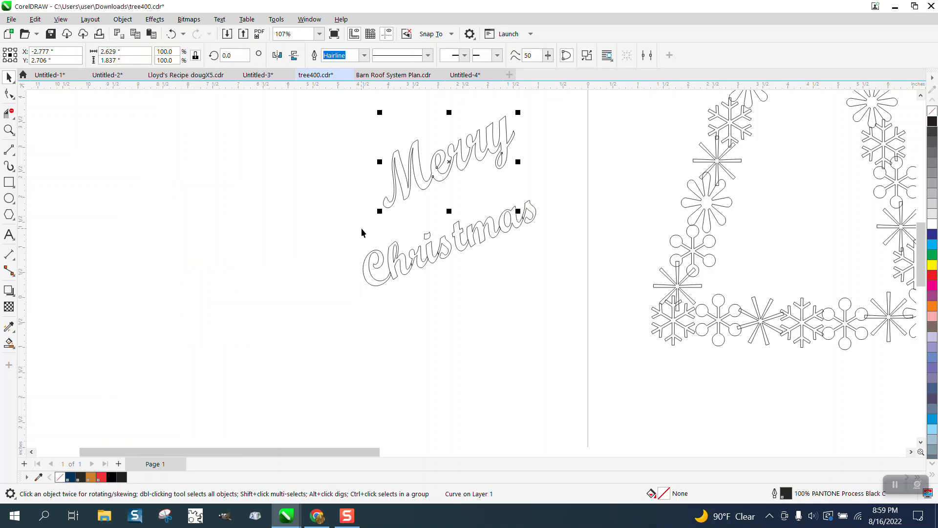
Step: Move "Merry" closer to the tree and "Christmas" farther away from it to separate the two words
{"action": "left_click_drag", "start_coordinate": [446, 164], "coordinate": [590, 139]}
{"action": "left_click_drag", "start_coordinate": [552, 185], "coordinate": [306, 315]}
{"action": "left_click_drag", "start_coordinate": [449, 246], "coordinate": [315, 242]}
Step: Break the "Christmas" curve apart into separate pieces
{"action": "left_click", "coordinate": [9, 130]}
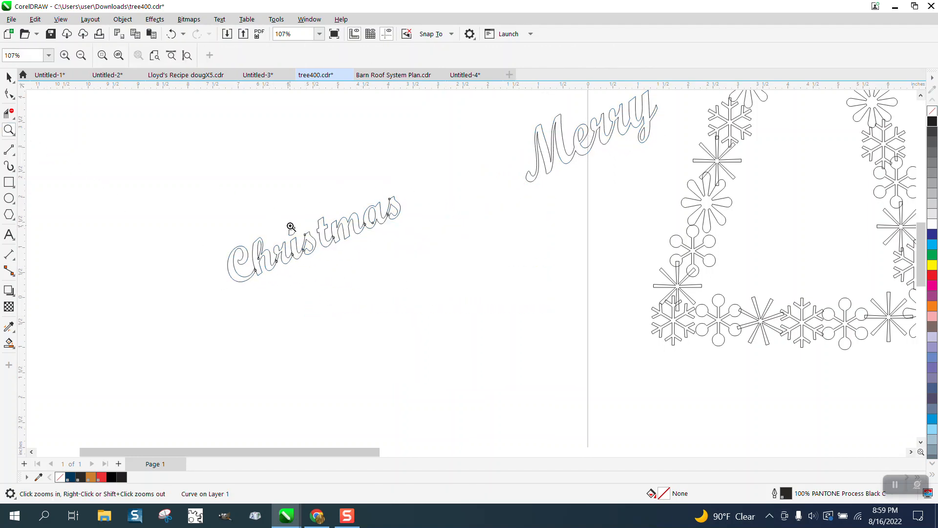
{"action": "left_click", "coordinate": [9, 77]}
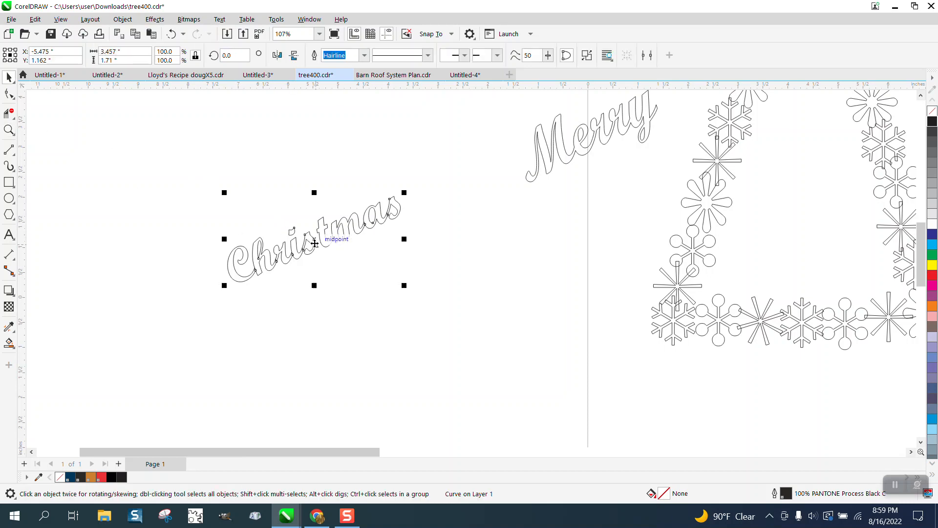
{"action": "left_click", "coordinate": [122, 19]}
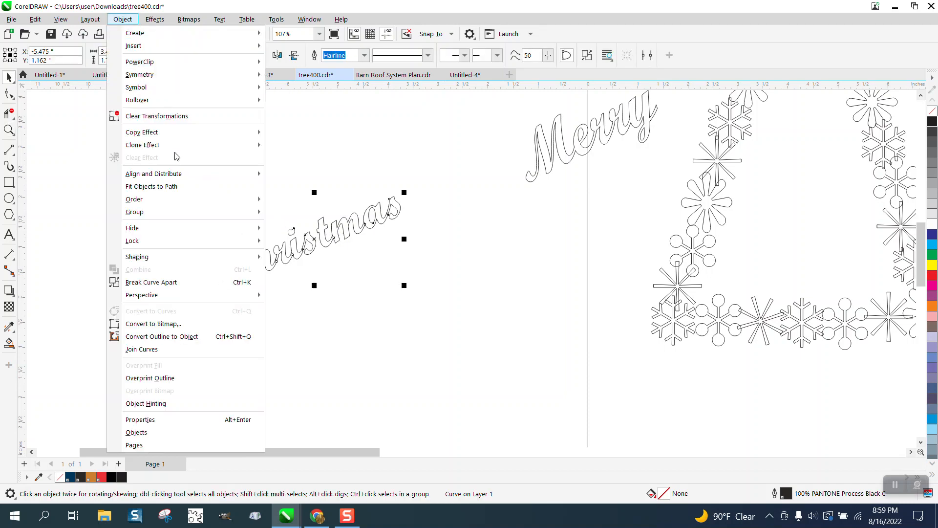
{"action": "left_click", "coordinate": [188, 282]}
Step: Edit the nodes in "Christmas" so the t's crossbar extends into the s and the i's dot overlaps its stem
{"action": "left_click", "coordinate": [9, 130]}
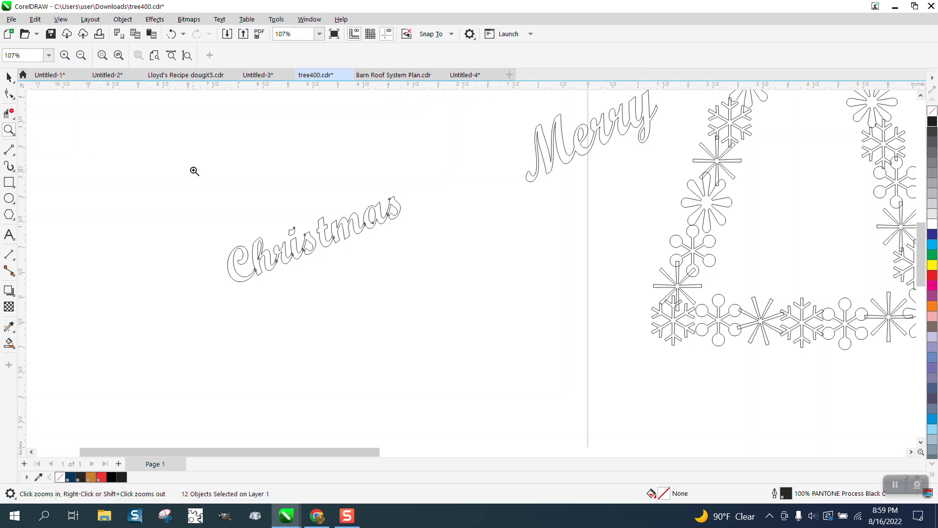
{"action": "left_click_drag", "start_coordinate": [189, 182], "coordinate": [541, 325]}
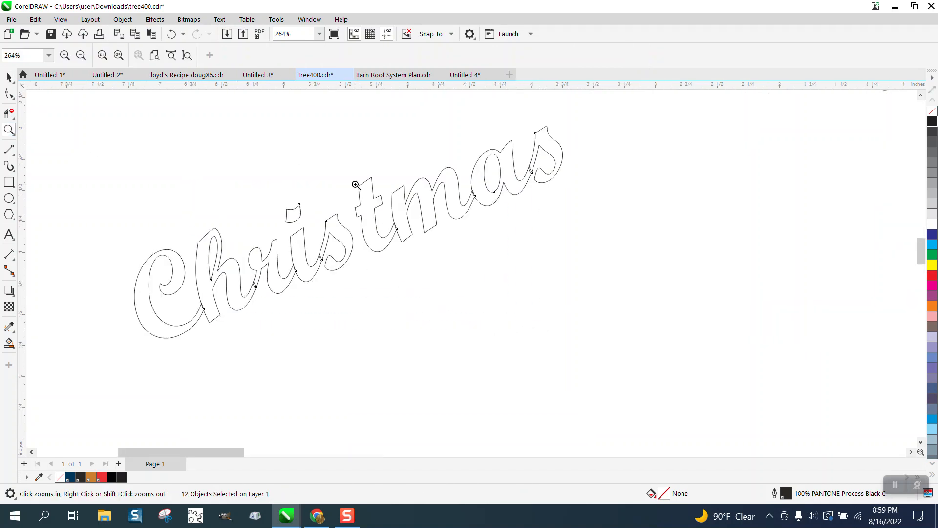
{"action": "left_click", "coordinate": [478, 278]}
{"action": "left_click", "coordinate": [10, 93]}
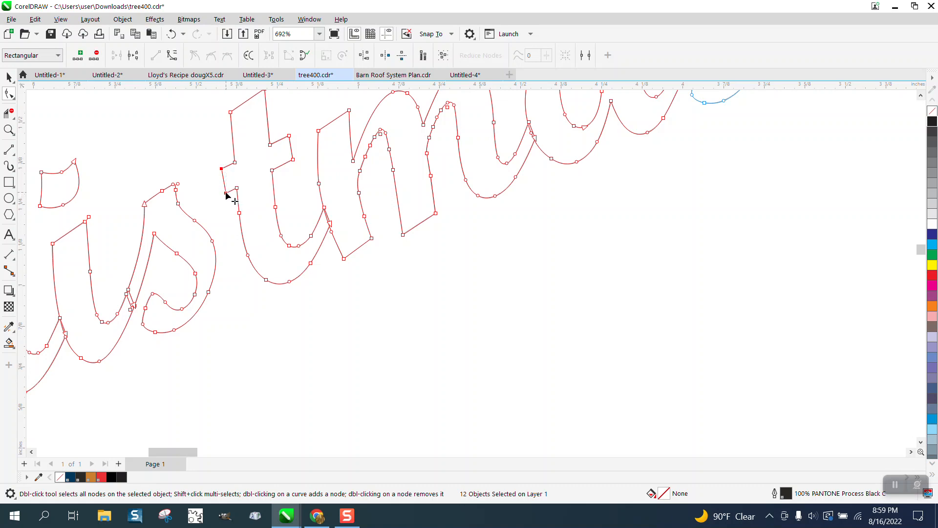
{"action": "left_click_drag", "start_coordinate": [225, 193], "coordinate": [170, 216]}
{"action": "left_click_drag", "start_coordinate": [42, 222], "coordinate": [142, 264]}
{"action": "left_click", "coordinate": [9, 130]}
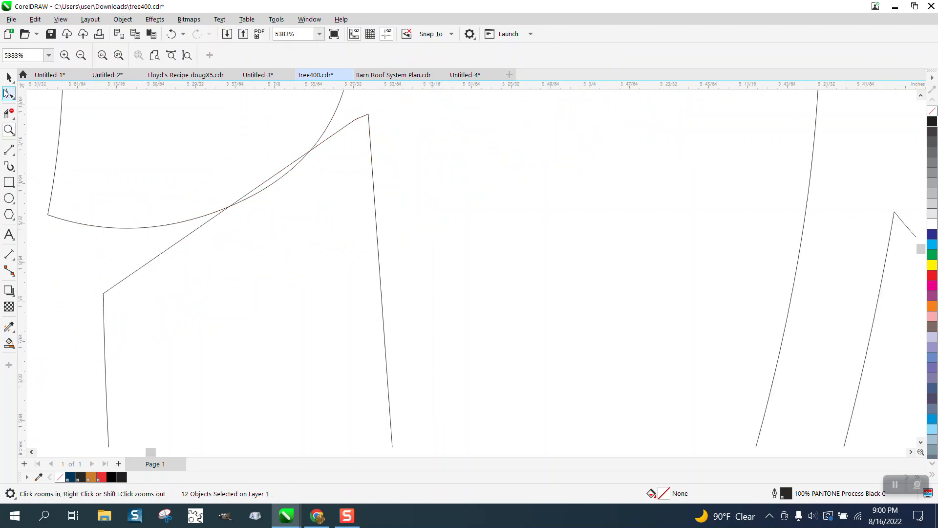
{"action": "key", "text": "space"}
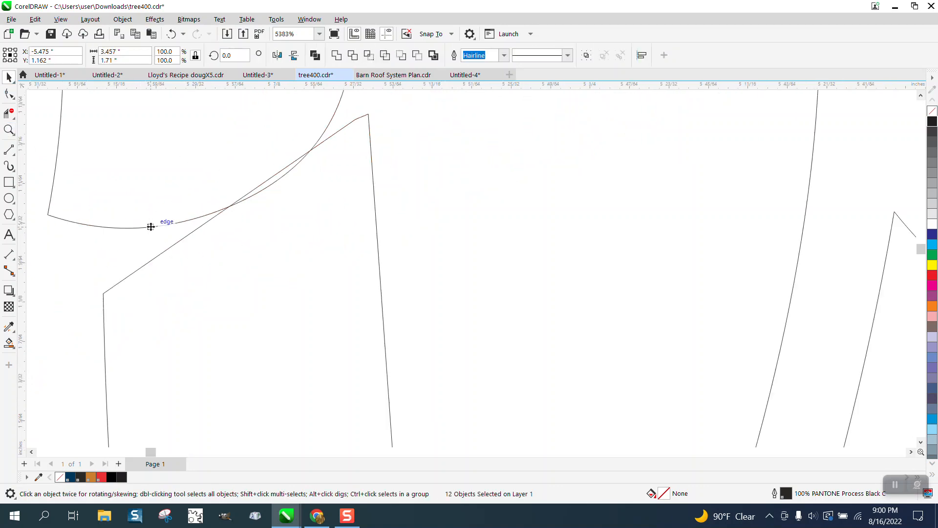
{"action": "left_click_drag", "start_coordinate": [150, 227], "coordinate": [152, 232]}
{"action": "left_click", "coordinate": [170, 34]}
Step: Move the dot of the i in "Christmas" slightly down, farther into the letter's stem
{"action": "scroll", "coordinate": [457, 206], "scroll_direction": "down", "scroll_amount": 1}
{"action": "scroll", "coordinate": [305, 233], "scroll_direction": "down", "scroll_amount": 1}
{"action": "scroll", "coordinate": [305, 233], "scroll_direction": "down", "scroll_amount": 6}
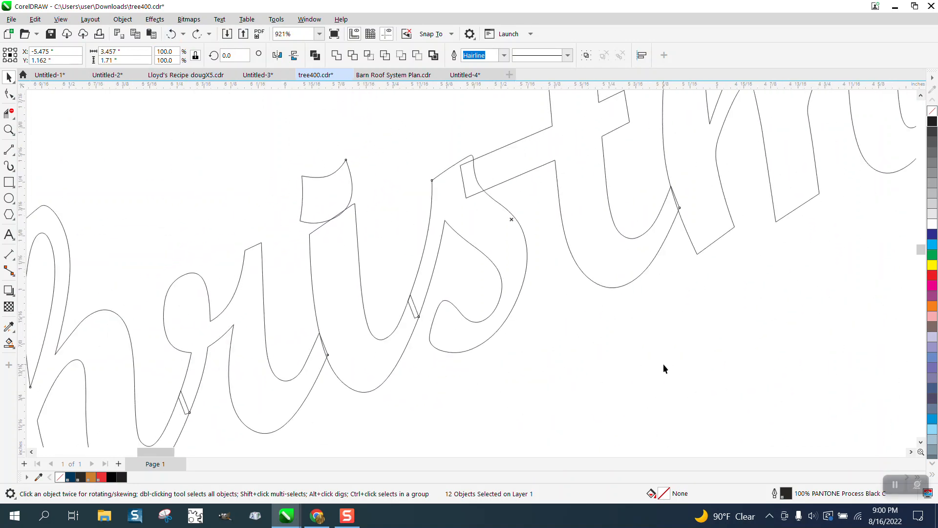
{"action": "left_click", "coordinate": [332, 193]}
{"action": "left_click", "coordinate": [332, 174]}
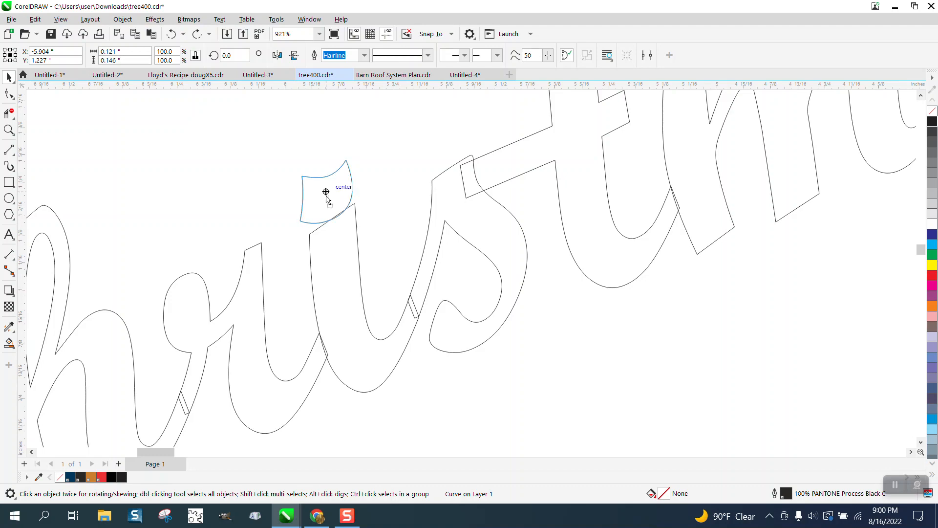
{"action": "left_click_drag", "start_coordinate": [326, 191], "coordinate": [327, 196]}
Step: Try to weld all the separate pieces of "Christmas" together at once
{"action": "scroll", "coordinate": [325, 195], "scroll_direction": "down", "scroll_amount": 10}
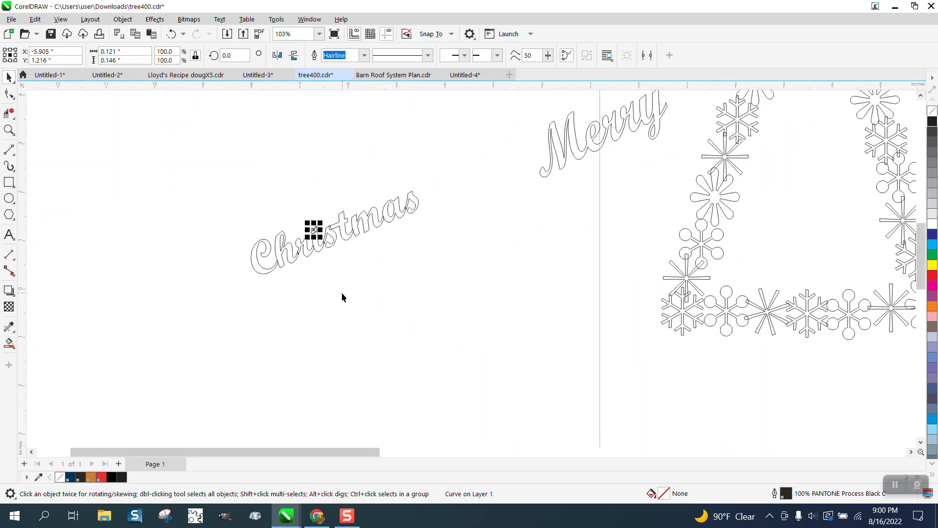
{"action": "left_click_drag", "start_coordinate": [228, 170], "coordinate": [289, 241]}
{"action": "left_click_drag", "start_coordinate": [479, 317], "coordinate": [479, 318]}
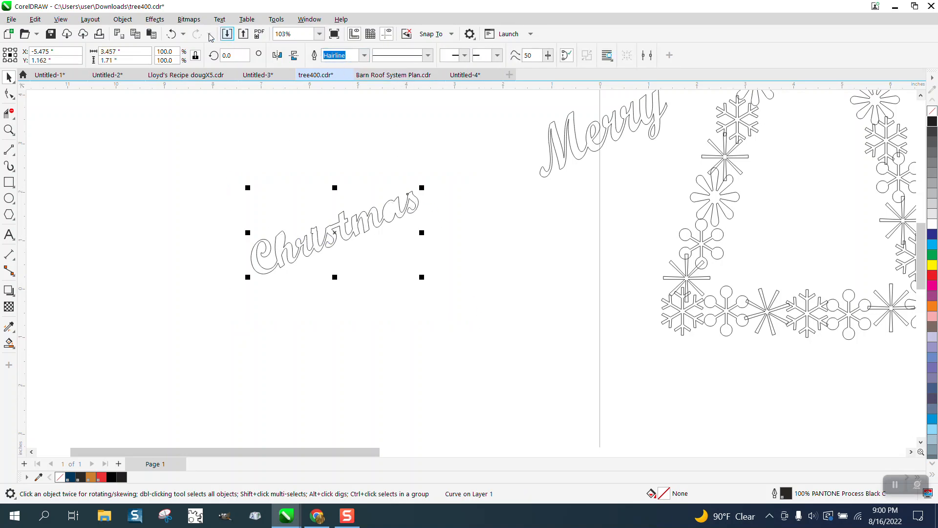
{"action": "left_click", "coordinate": [171, 34]}
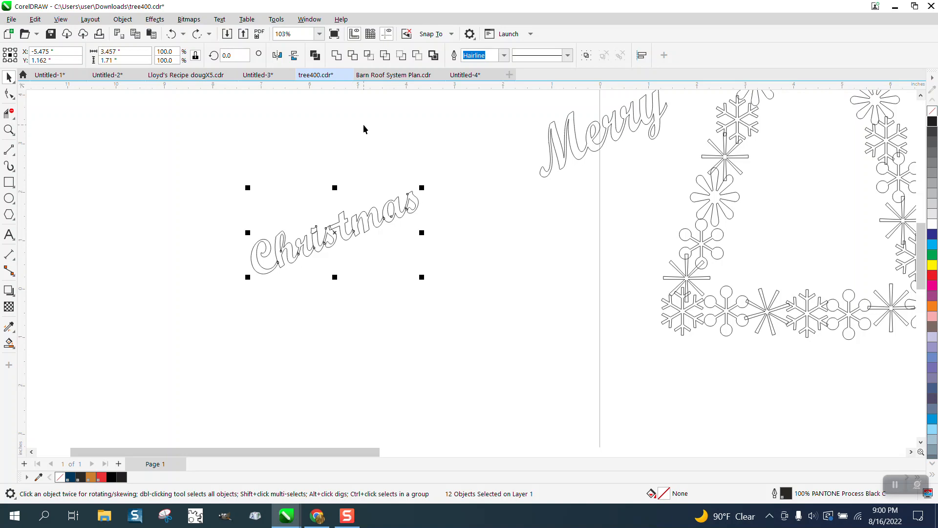
Step: Nudge the inner holes of the a and the h down out of "Christmas", and weld the remaining letters together
{"action": "left_click", "coordinate": [394, 206]}
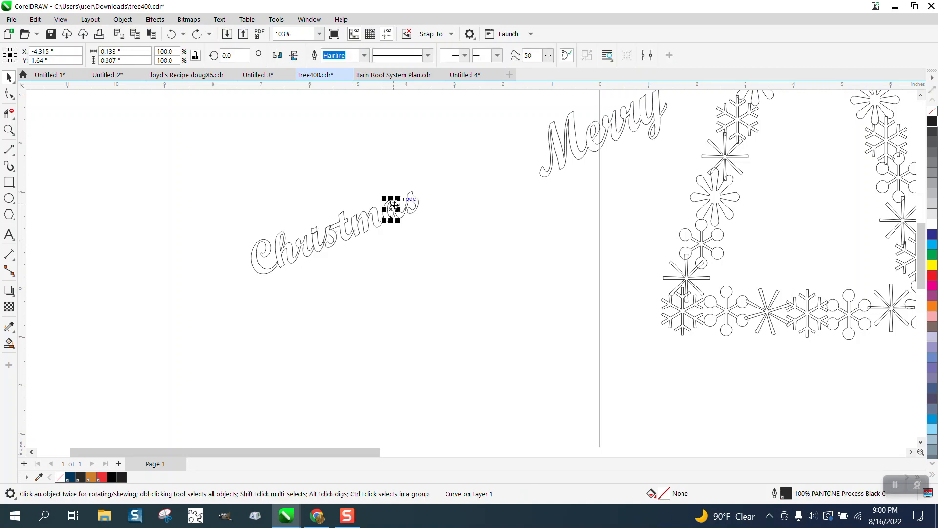
{"action": "key", "text": "Down"}
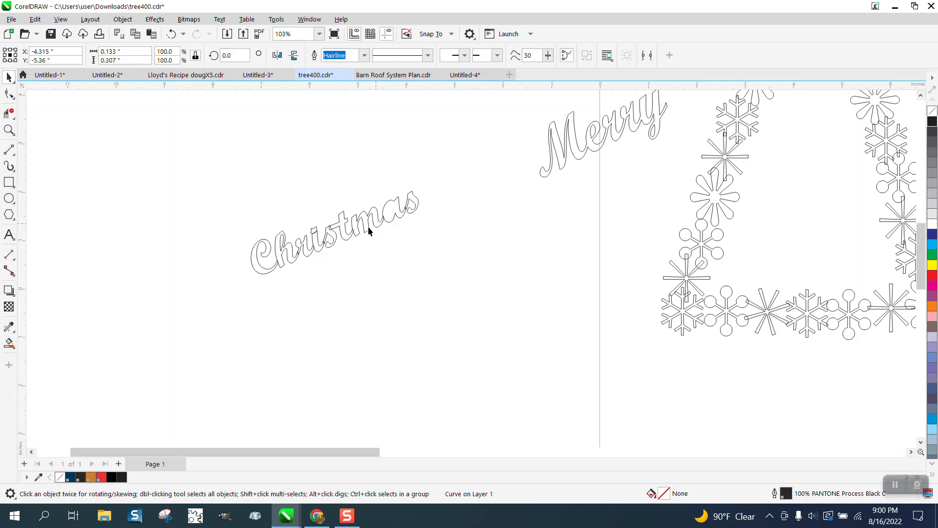
{"action": "left_click", "coordinate": [284, 247]}
{"action": "key", "text": "Down"}
{"action": "left_click_drag", "start_coordinate": [480, 299], "coordinate": [480, 300]}
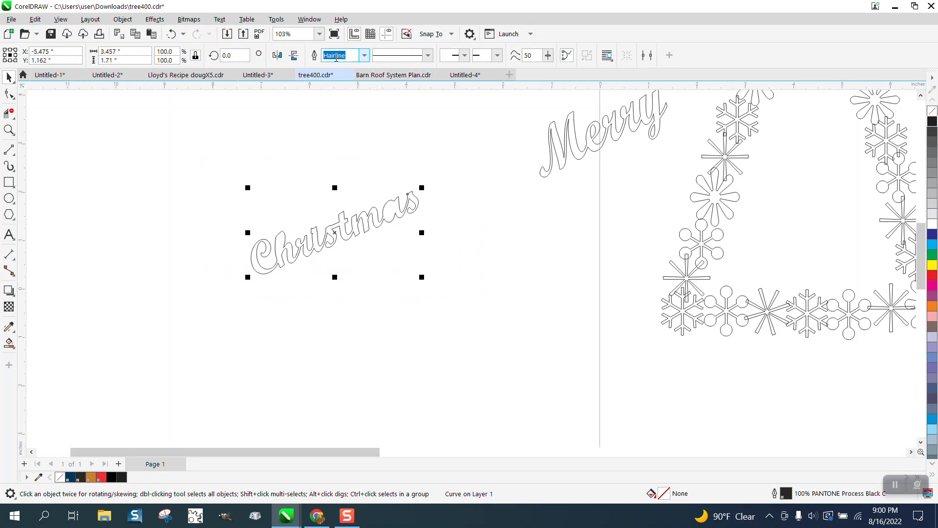
Step: Nudge the two inner holes back up into the welded word "Christmas"
{"action": "scroll", "coordinate": [388, 181], "scroll_direction": "down", "scroll_amount": 3}
{"action": "left_click_drag", "start_coordinate": [305, 331], "coordinate": [461, 398]}
{"action": "key", "text": "Up"}
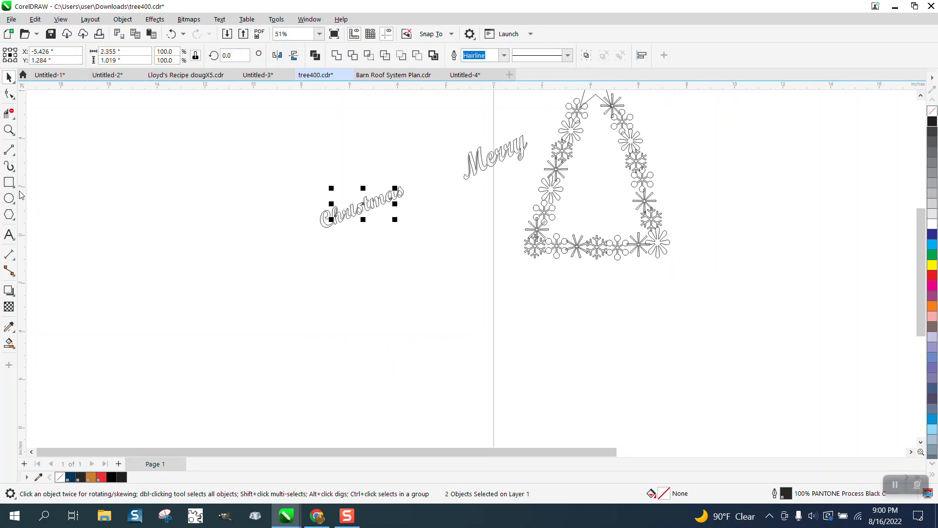
Step: Create a black-filled shape of the word "Christmas" with Smart Fill
{"action": "left_click", "coordinate": [9, 129]}
{"action": "left_click_drag", "start_coordinate": [298, 166], "coordinate": [485, 239]}
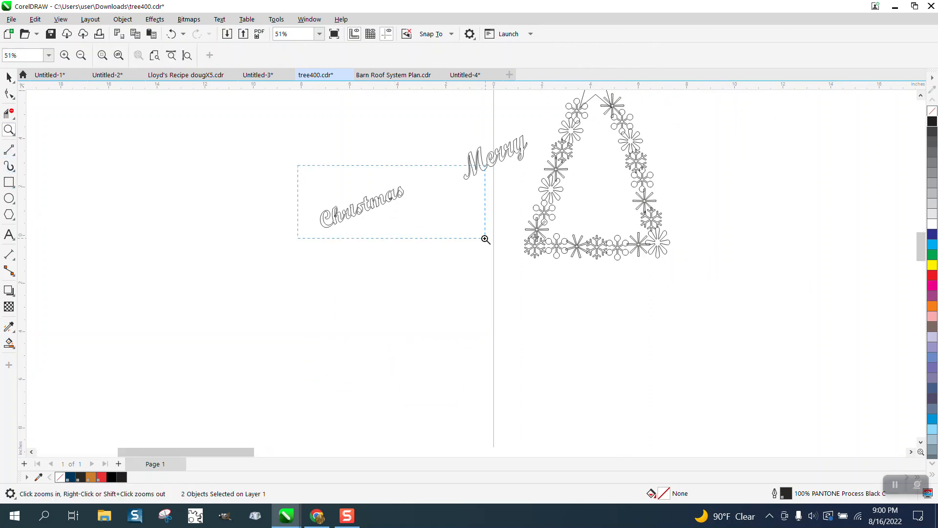
{"action": "left_click", "coordinate": [9, 343]}
{"action": "left_click", "coordinate": [138, 342]}
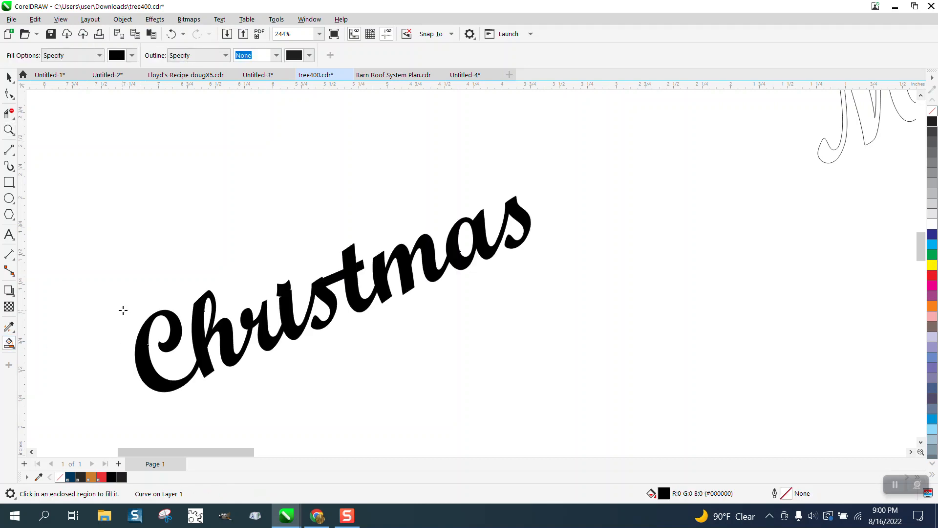
Step: Move the black "Christmas" shape off the original outlines and replace its fill with a black hairline outline
{"action": "left_click", "coordinate": [9, 76]}
{"action": "scroll", "coordinate": [340, 290], "scroll_direction": "down", "scroll_amount": 1}
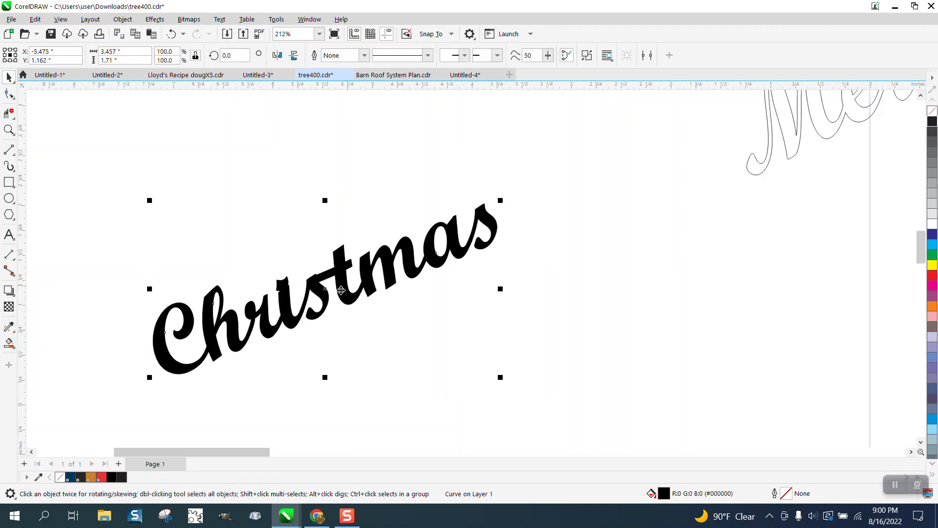
{"action": "left_click_drag", "start_coordinate": [341, 290], "coordinate": [553, 322]}
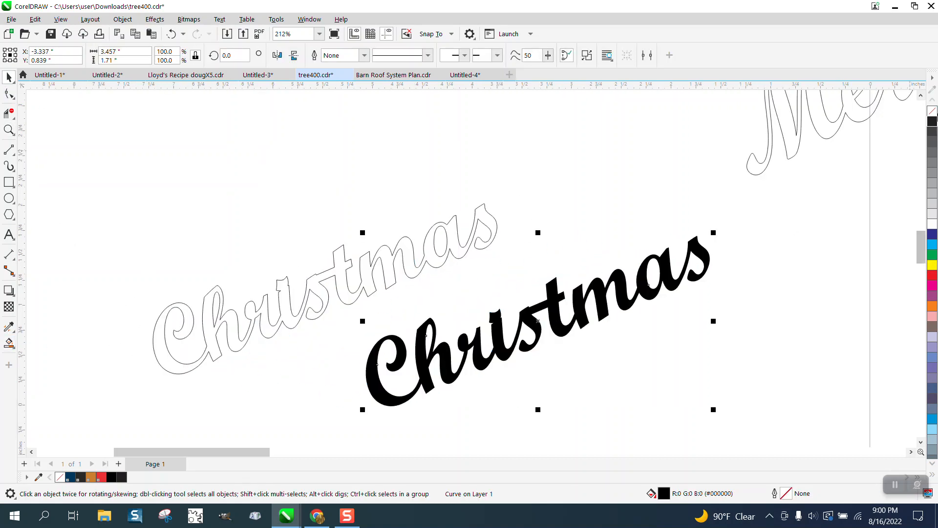
{"action": "left_click", "coordinate": [932, 111]}
{"action": "right_click", "coordinate": [931, 121]}
Step: Move the cleaned "Christmas" outline closer to the tree and place "Merry" inside the tree between its side ornaments
{"action": "scroll", "coordinate": [393, 209], "scroll_direction": "down", "scroll_amount": 4}
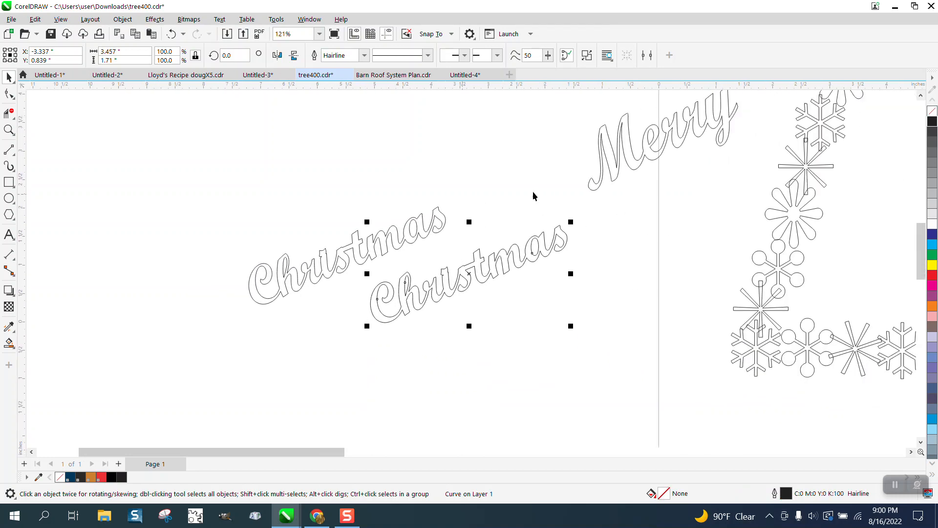
{"action": "left_click", "coordinate": [631, 163]}
{"action": "scroll", "coordinate": [535, 211], "scroll_direction": "down", "scroll_amount": 4}
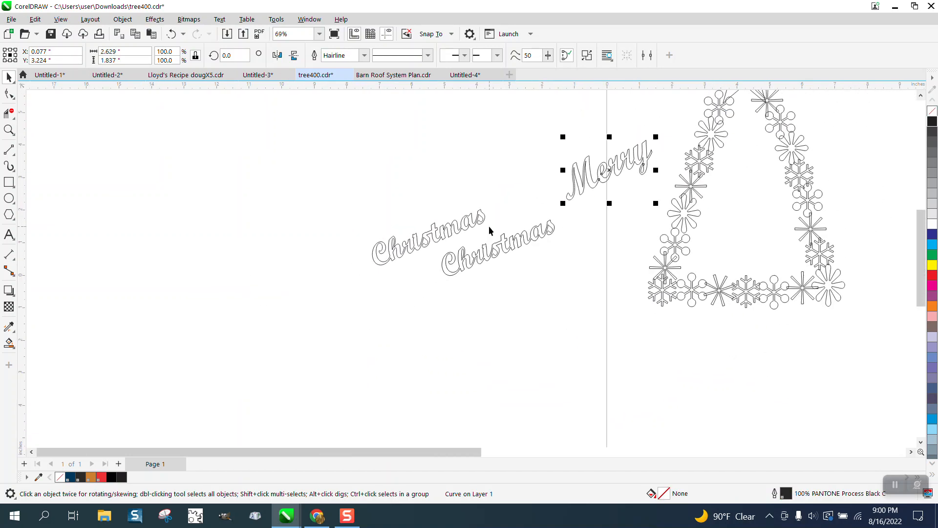
{"action": "left_click_drag", "start_coordinate": [521, 242], "coordinate": [633, 194]}
{"action": "left_click", "coordinate": [636, 188]}
{"action": "left_click_drag", "start_coordinate": [666, 167], "coordinate": [759, 181]}
{"action": "left_click", "coordinate": [588, 241]}
Step: Scale "Merry" up proportionally to about 101.1% from its lower-left corner so the M overlaps the adjacent flower ornament
{"action": "left_click", "coordinate": [9, 130]}
{"action": "left_click_drag", "start_coordinate": [677, 148], "coordinate": [836, 251]}
{"action": "left_click", "coordinate": [9, 129]}
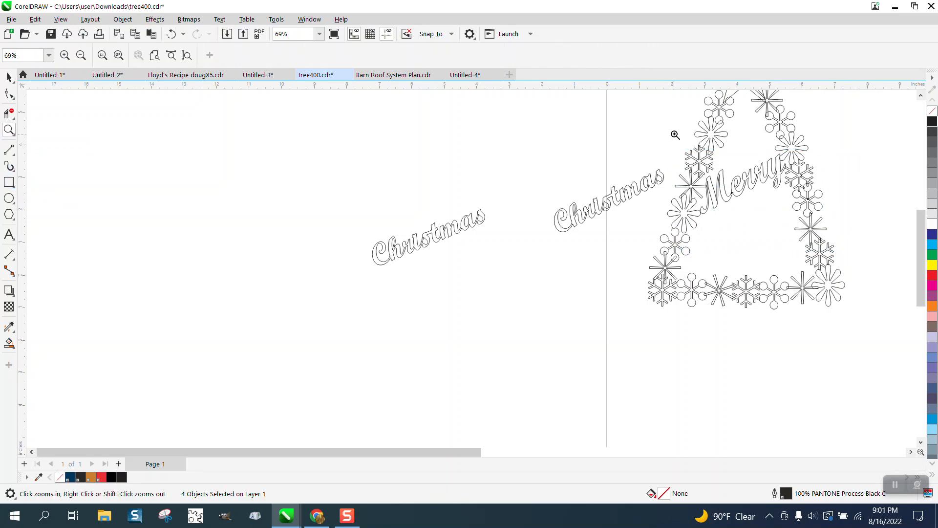
{"action": "left_click_drag", "start_coordinate": [675, 134], "coordinate": [861, 279]}
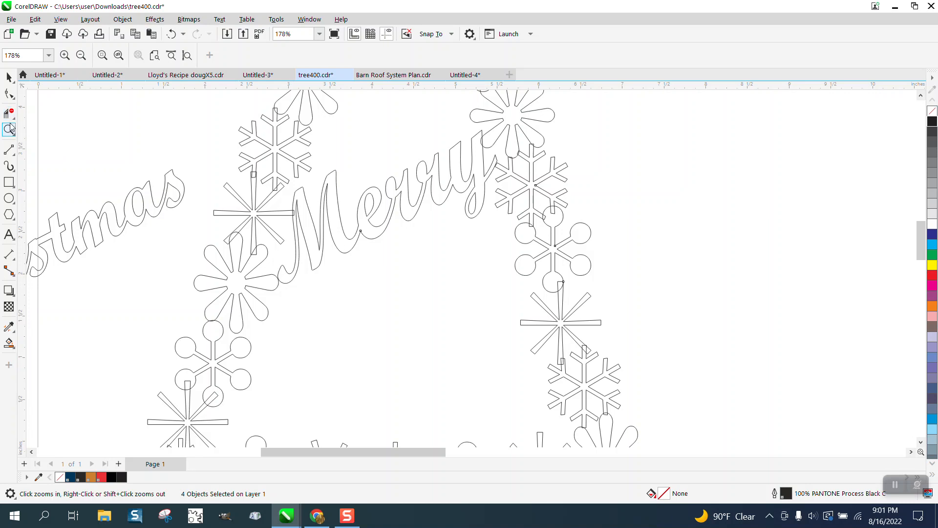
{"action": "left_click_drag", "start_coordinate": [428, 134], "coordinate": [591, 231]}
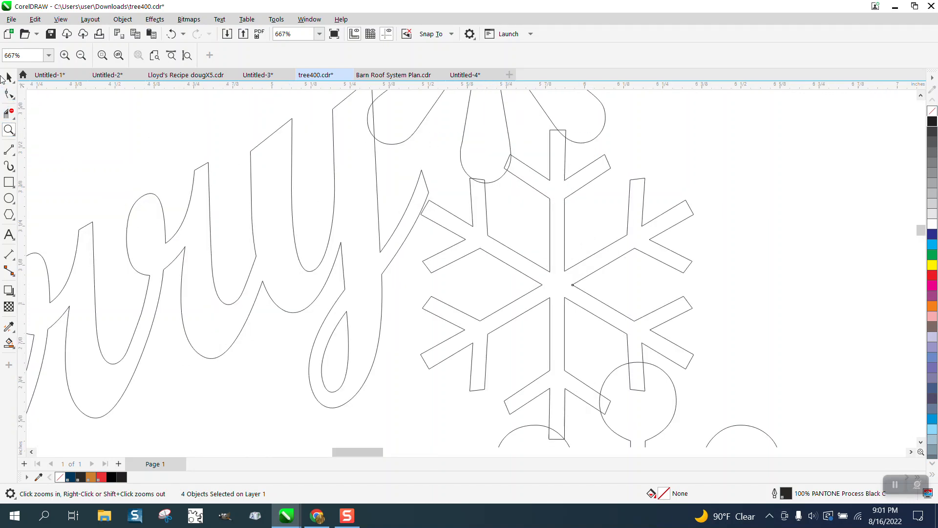
{"action": "left_click", "coordinate": [3, 78]}
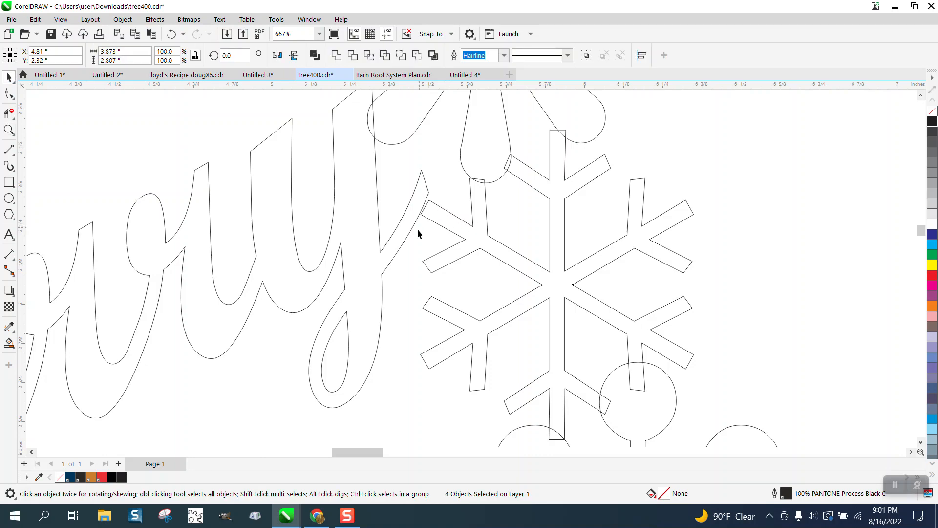
{"action": "left_click", "coordinate": [438, 240]}
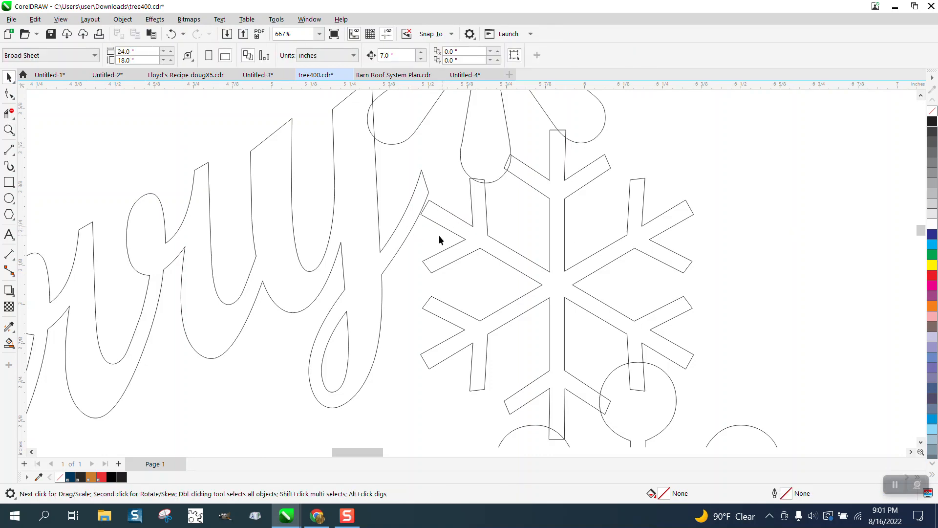
{"action": "left_click", "coordinate": [407, 238]}
{"action": "scroll", "coordinate": [469, 234], "scroll_direction": "down", "scroll_amount": 2}
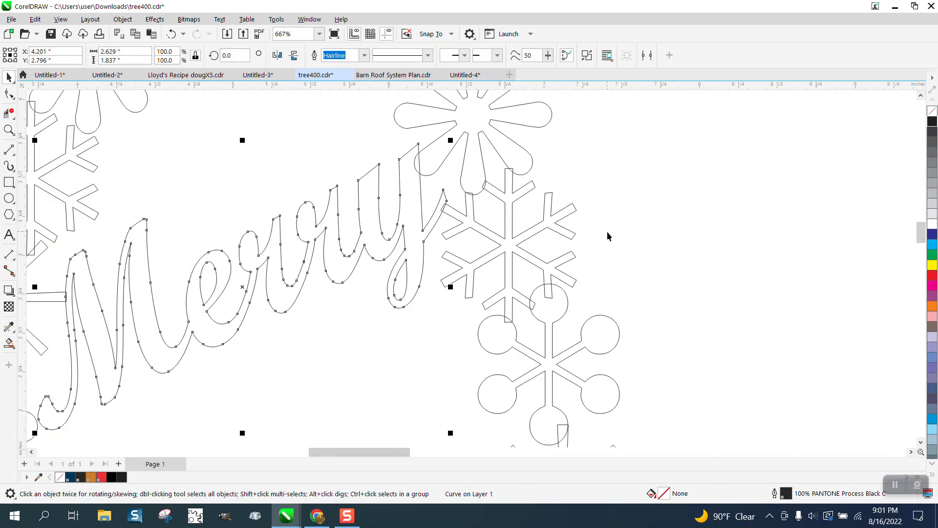
{"action": "scroll", "coordinate": [607, 236], "scroll_direction": "down", "scroll_amount": 1}
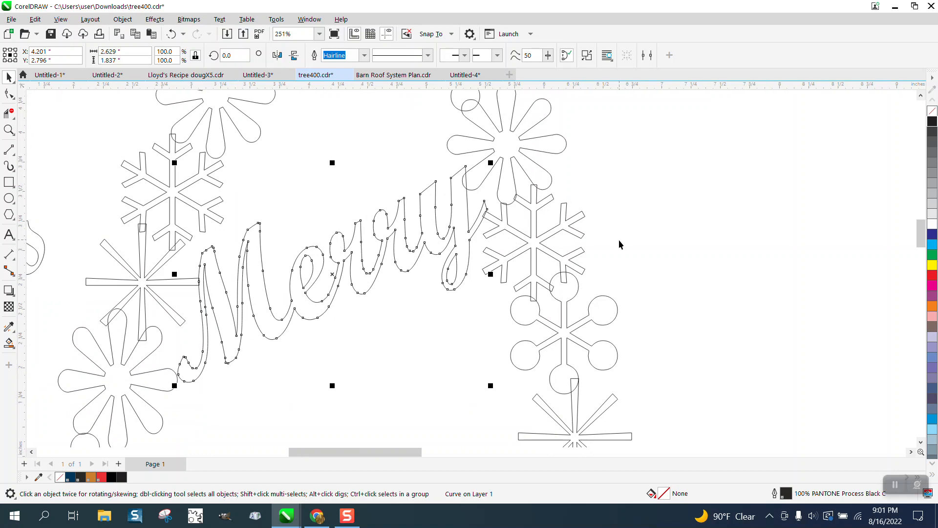
{"action": "left_click", "coordinate": [9, 131]}
{"action": "left_click_drag", "start_coordinate": [137, 229], "coordinate": [347, 405]}
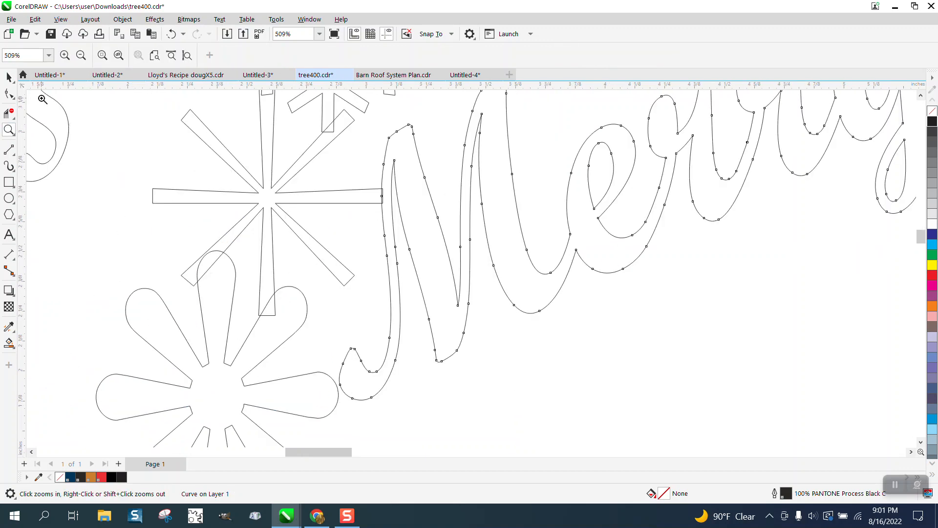
{"action": "left_click", "coordinate": [10, 79]}
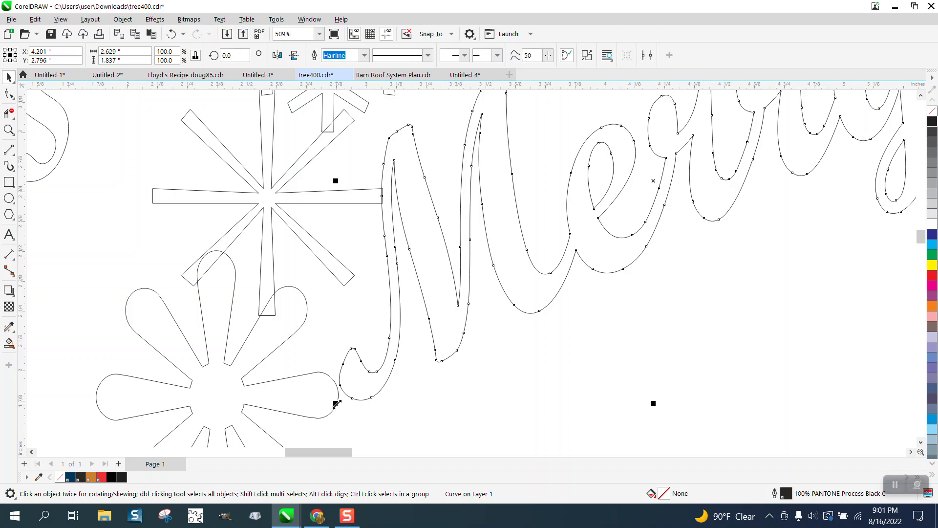
{"action": "mouse_move", "coordinate": [337, 403]}
{"action": "left_mouse_down"}
{"action": "mouse_move", "coordinate": [343, 393]}
{"action": "mouse_move", "coordinate": [326, 409]}
{"action": "left_mouse_up"}
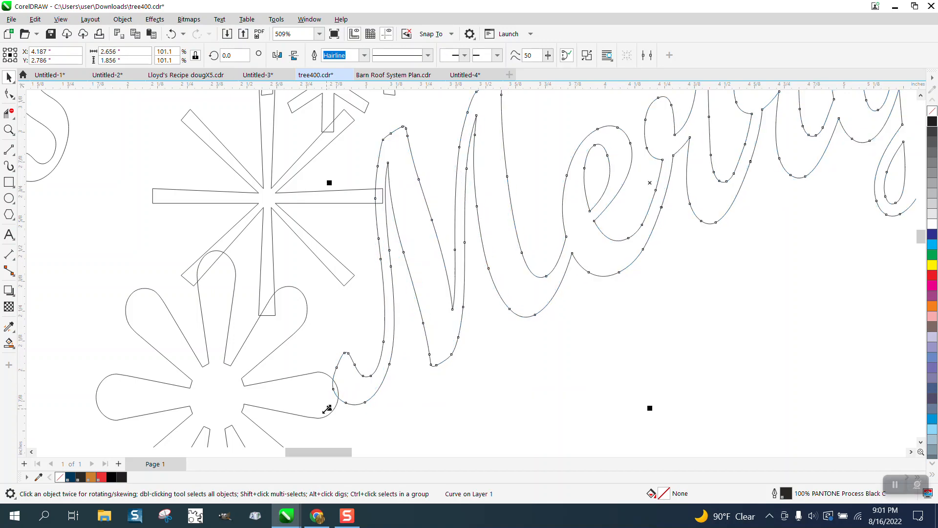
Step: Place the cleaned "Christmas" outline inside the tree below "Merry" and rotate it by about 4.1 degrees
{"action": "scroll", "coordinate": [327, 409], "scroll_direction": "down", "scroll_amount": 5}
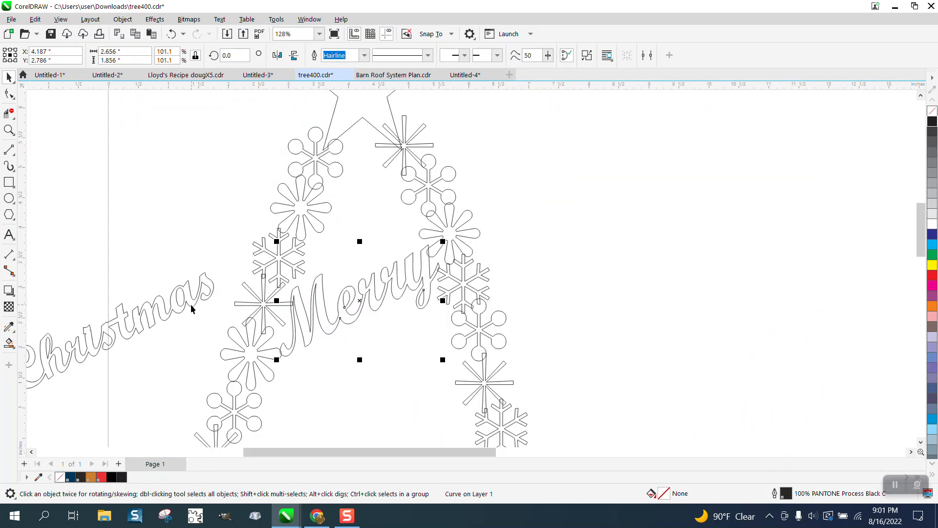
{"action": "left_click_drag", "start_coordinate": [191, 309], "coordinate": [436, 377]}
{"action": "scroll", "coordinate": [278, 307], "scroll_direction": "down", "scroll_amount": 2}
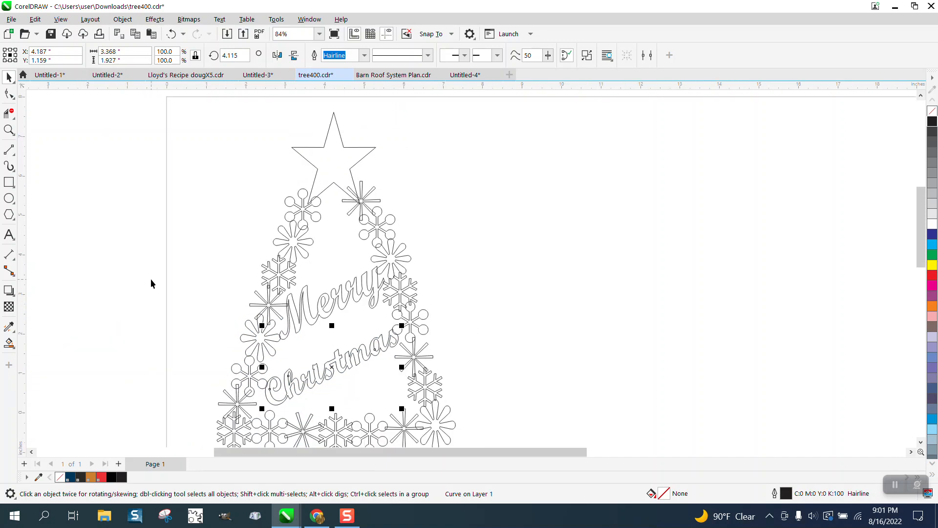
Step: Move "Christmas" up to about Y 1.54 in so its C and final s overlap the side ornaments, and check the overlap
{"action": "left_click", "coordinate": [9, 129]}
{"action": "left_click_drag", "start_coordinate": [158, 291], "coordinate": [572, 423]}
{"action": "left_click", "coordinate": [9, 77]}
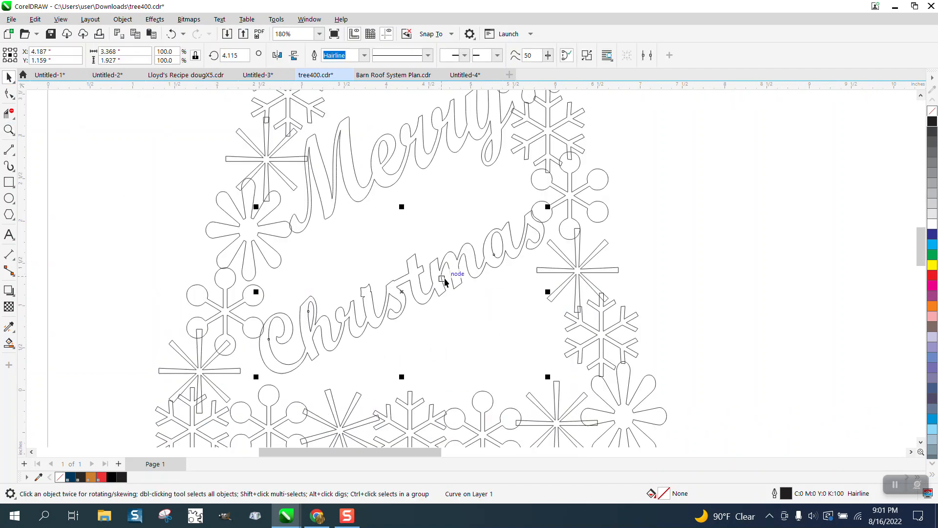
{"action": "left_click_drag", "start_coordinate": [453, 284], "coordinate": [450, 252]}
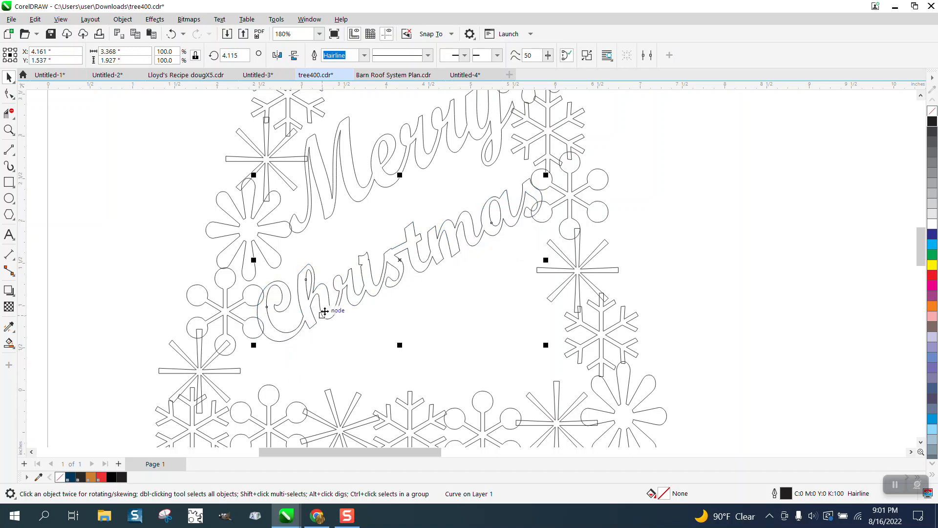
{"action": "left_click", "coordinate": [9, 129]}
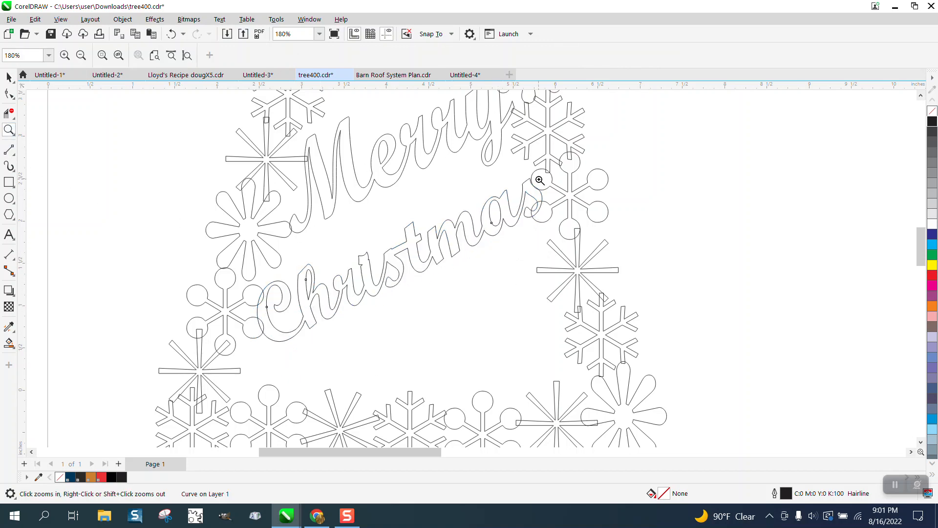
{"action": "left_click_drag", "start_coordinate": [521, 171], "coordinate": [609, 242]}
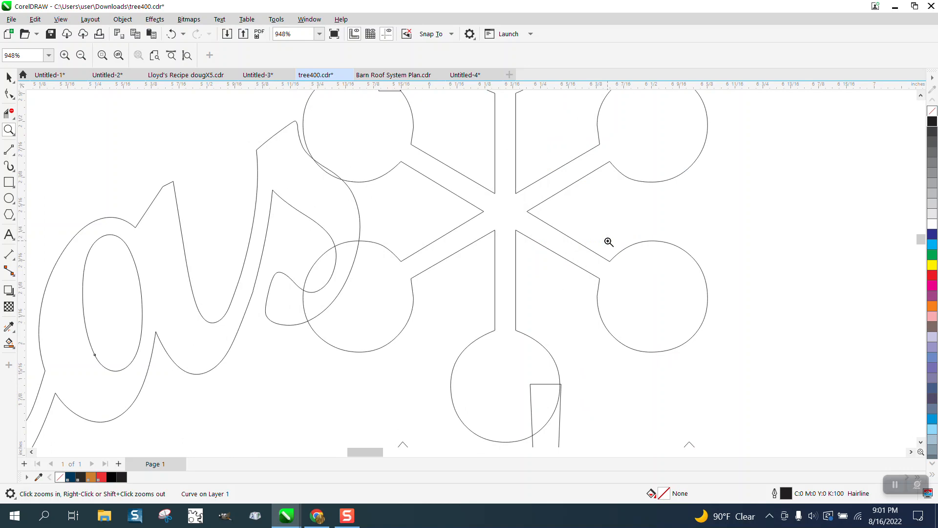
{"action": "scroll", "coordinate": [584, 253], "scroll_direction": "down", "scroll_amount": 5}
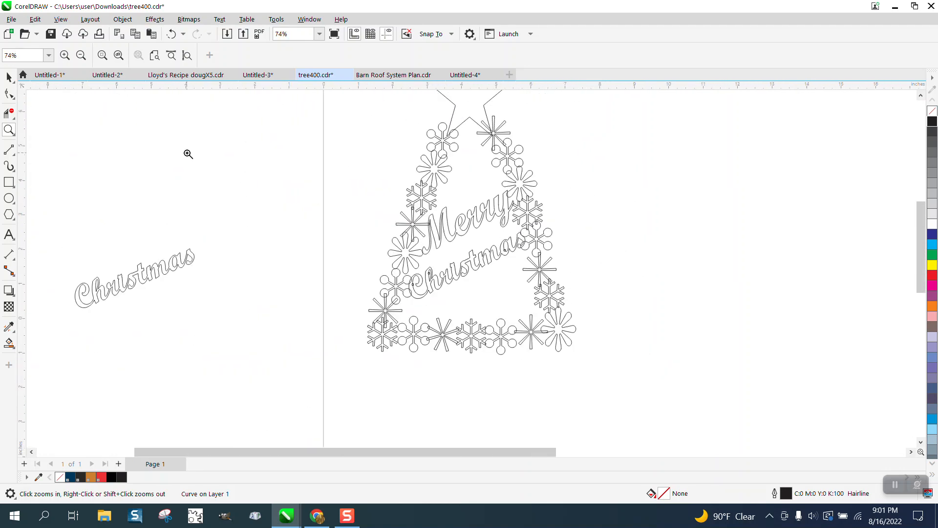
Step: Try to weld the star, the ornaments and both words of the tree into one shape
{"action": "scroll", "coordinate": [261, 199], "scroll_direction": "down", "scroll_amount": 1}
{"action": "left_click", "coordinate": [9, 76]}
{"action": "scroll", "coordinate": [313, 176], "scroll_direction": "down", "scroll_amount": 1}
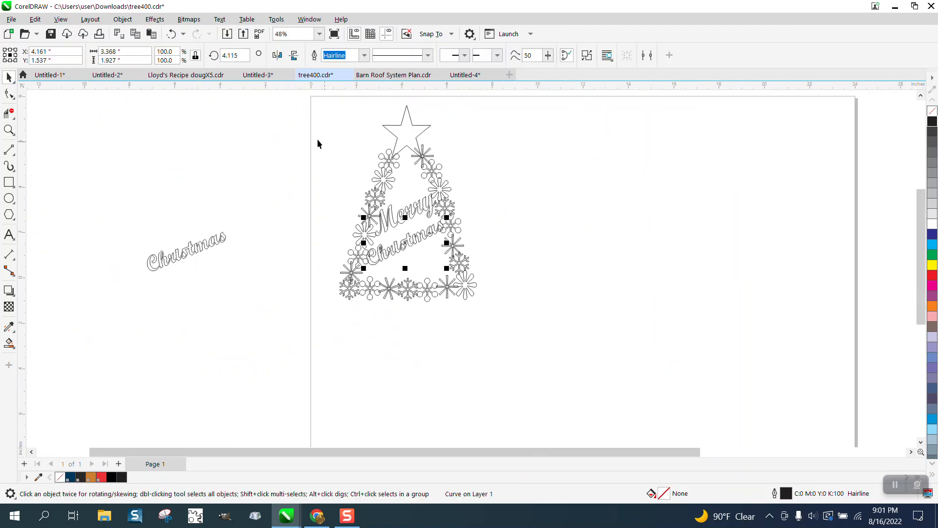
{"action": "left_click_drag", "start_coordinate": [321, 101], "coordinate": [559, 338]}
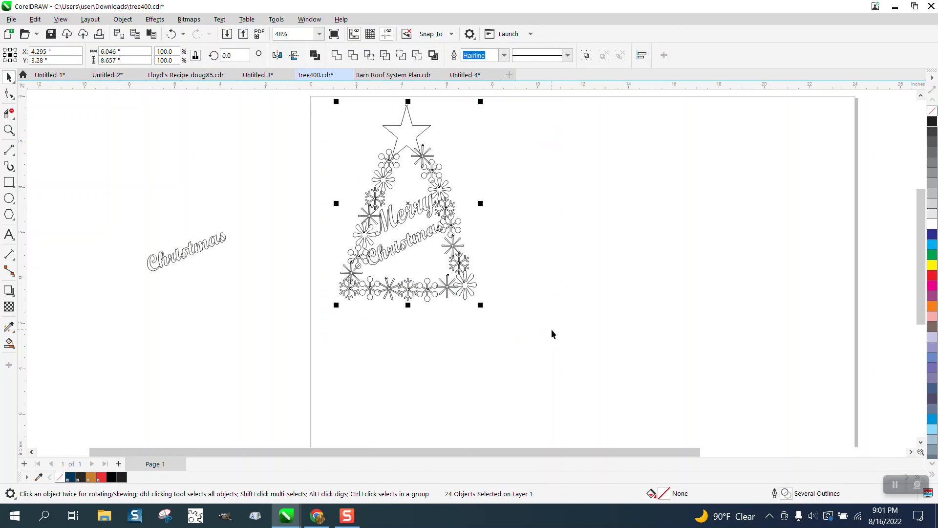
{"action": "left_click", "coordinate": [336, 55]}
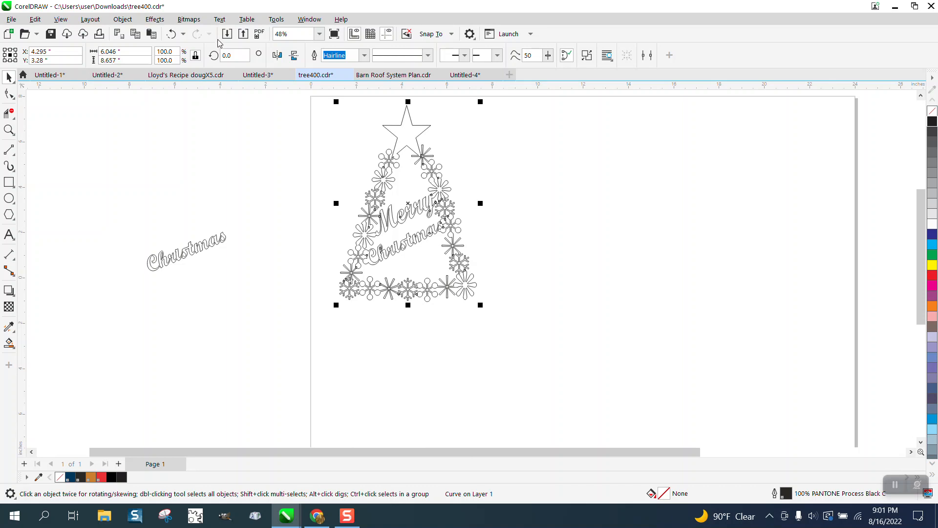
{"action": "left_click", "coordinate": [171, 34]}
{"action": "left_click", "coordinate": [232, 103]}
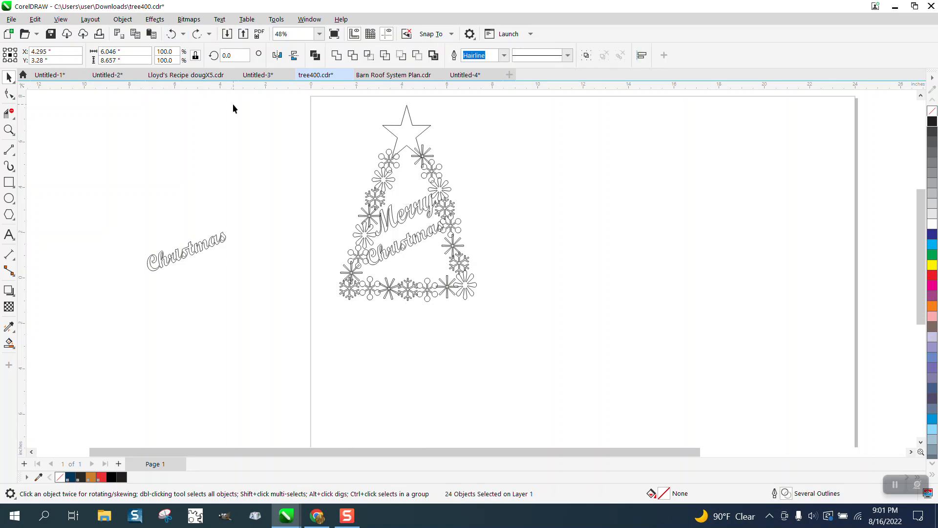
Step: Move "Merry" and "Christmas" out of the tree, each 7 in to the right
{"action": "left_click", "coordinate": [405, 221]}
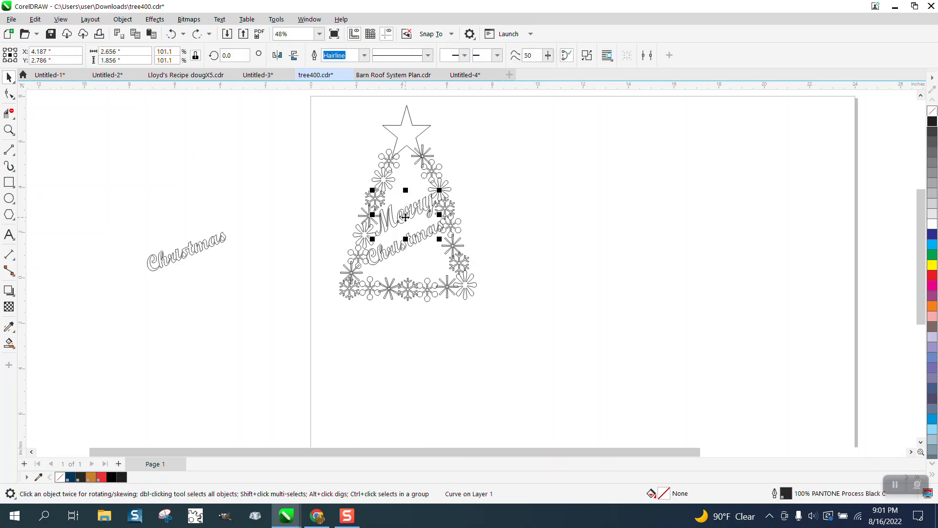
{"action": "left_click_drag", "start_coordinate": [405, 221], "coordinate": [563, 222]}
{"action": "left_click", "coordinate": [418, 236]}
{"action": "key", "text": "ctrl+r"}
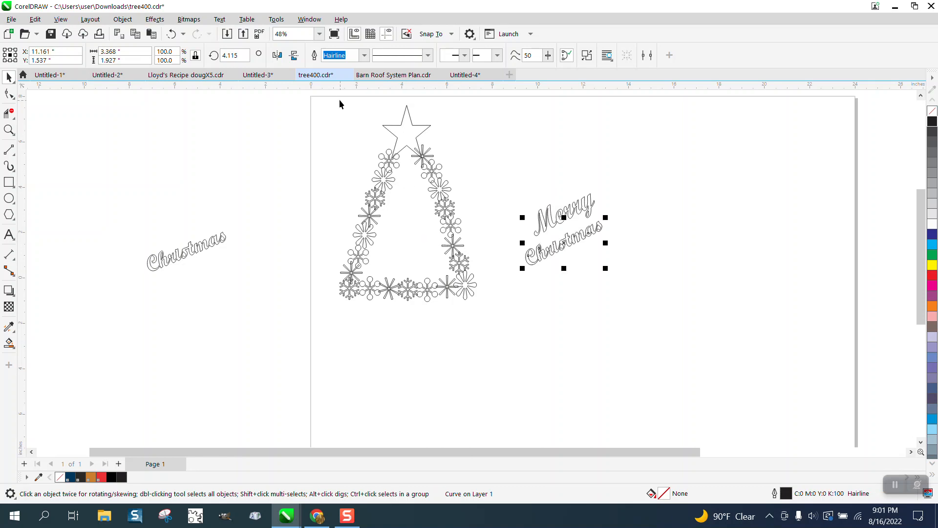
Step: Put a duplicate of the tree without lettering 21 in to its left, and delete the leftover "Christmas" outlines beside the page
{"action": "left_click_drag", "start_coordinate": [339, 99], "coordinate": [511, 325]}
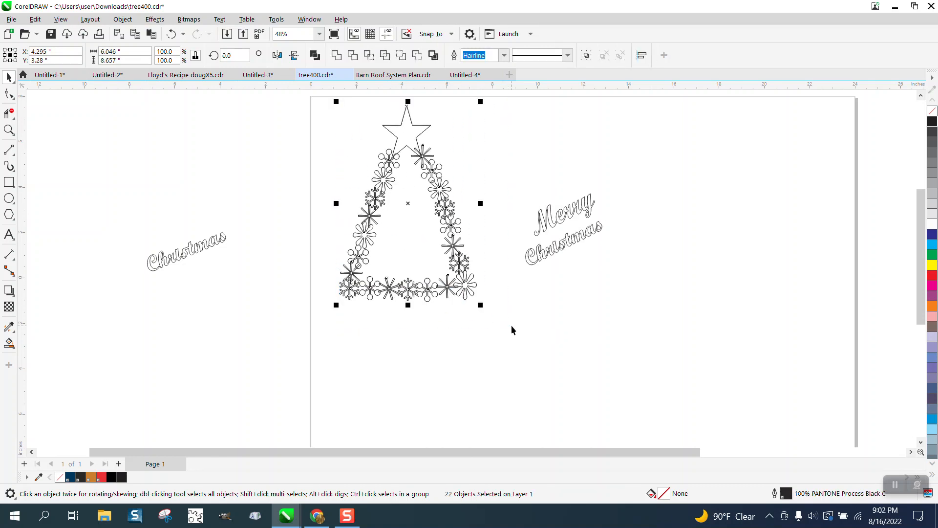
{"action": "key", "text": "ctrl+d"}
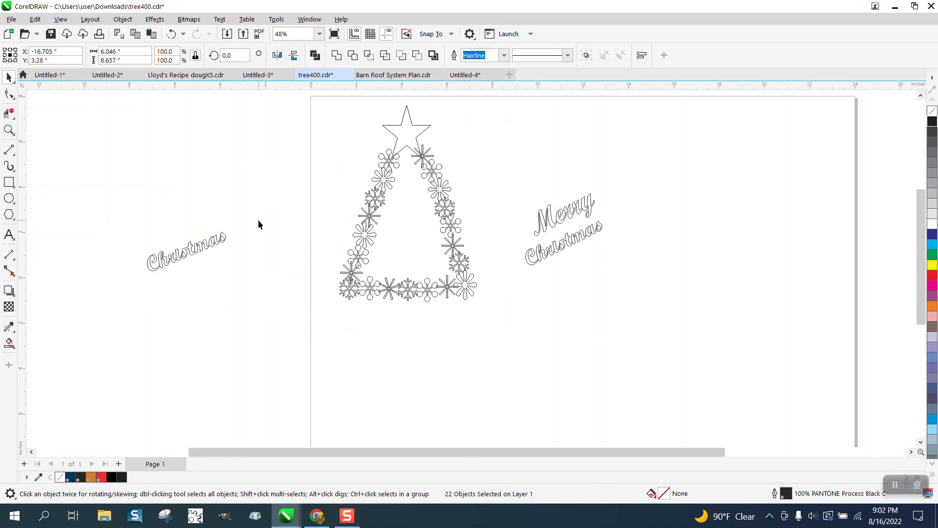
{"action": "left_click_drag", "start_coordinate": [139, 297], "coordinate": [104, 297]}
{"action": "key", "text": "Delete"}
Step: Move "Merry" and "Christmas" together 7 in left, back into the tree on the page
{"action": "scroll", "coordinate": [145, 291], "scroll_direction": "down", "scroll_amount": 5}
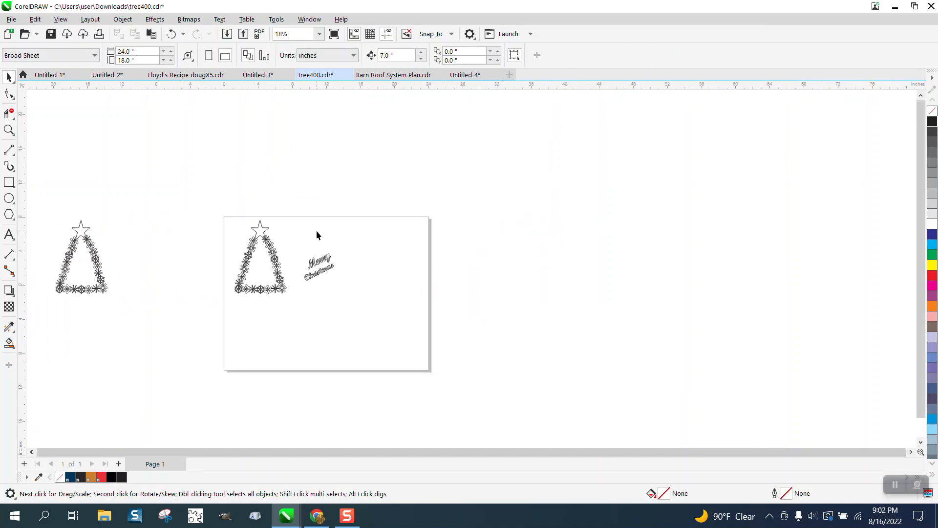
{"action": "left_click_drag", "start_coordinate": [295, 304], "coordinate": [286, 304]}
{"action": "key", "text": "Down"}
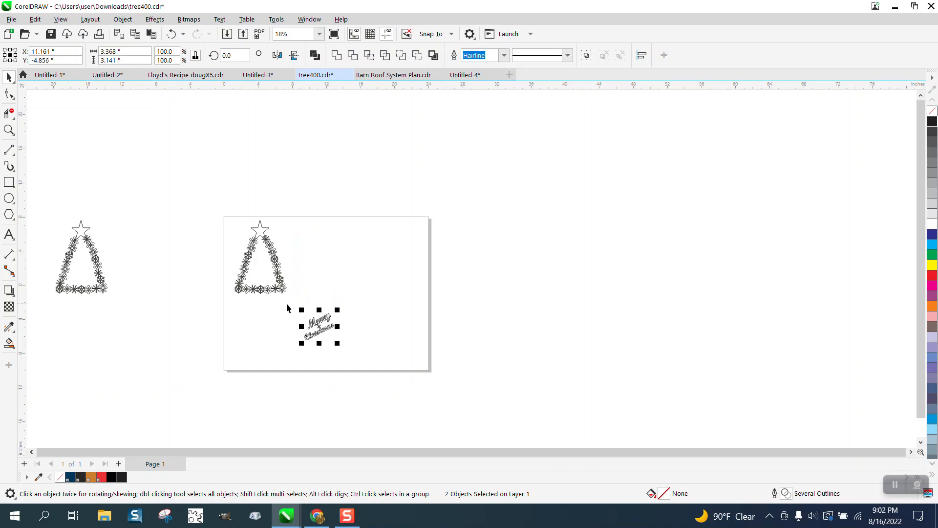
{"action": "key", "text": "Up"}
{"action": "key", "text": "Left"}
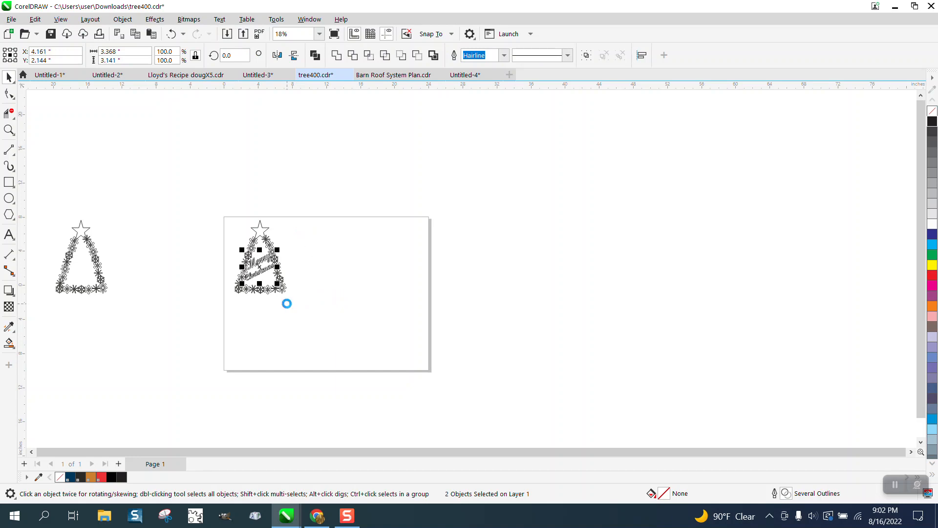
Step: Weld the on-page tree's star, ornaments, "Merry" and "Christmas" together
{"action": "left_click", "coordinate": [9, 129]}
{"action": "left_click_drag", "start_coordinate": [193, 196], "coordinate": [375, 322]}
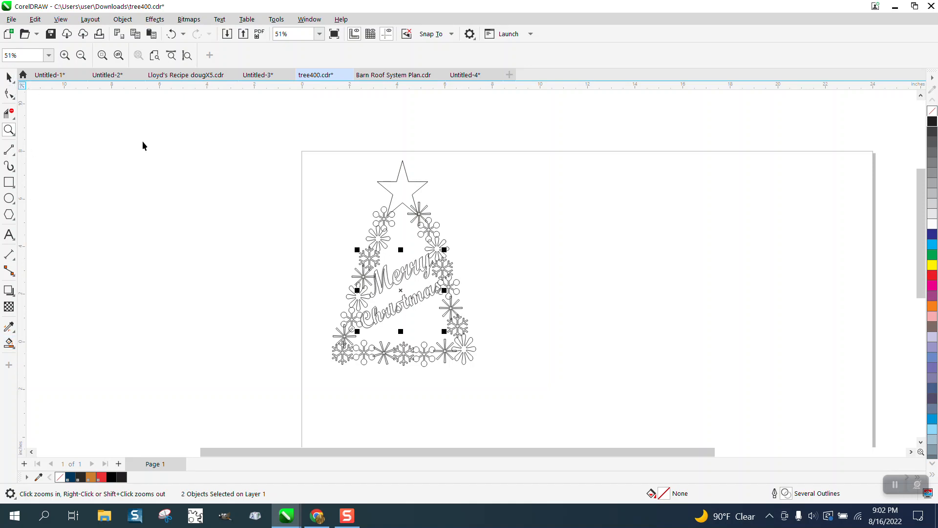
{"action": "key", "text": "space"}
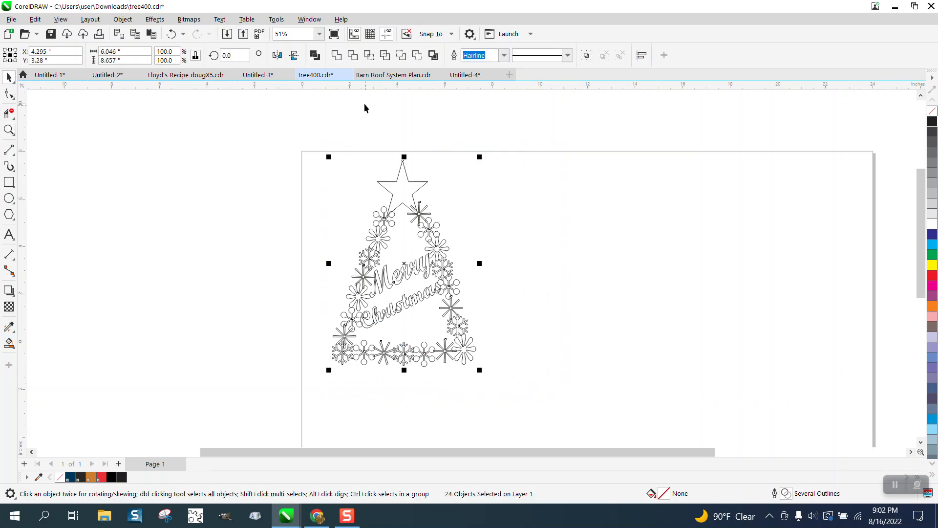
{"action": "left_click", "coordinate": [337, 55]}
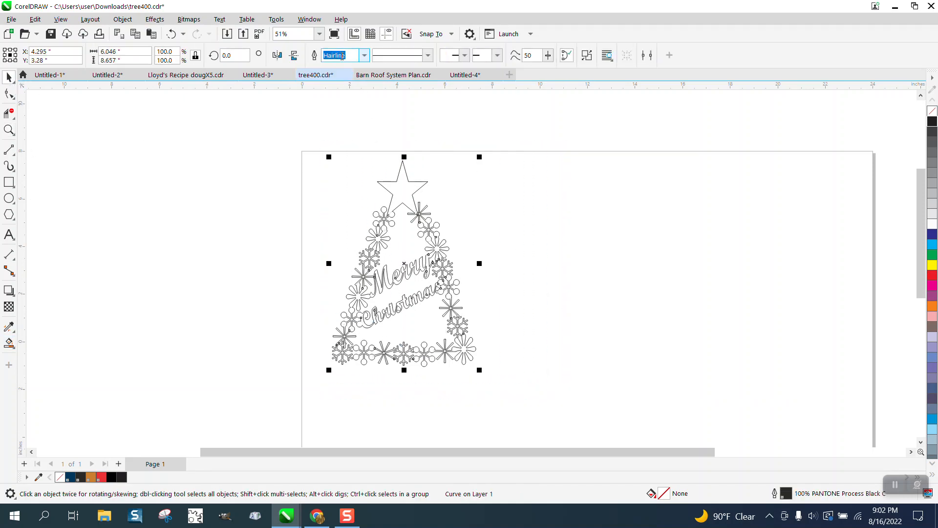
Step: Try a black Smart Fill on the welded tree, and undo both the fill and the weld
{"action": "left_click", "coordinate": [9, 343]}
{"action": "left_click", "coordinate": [404, 191]}
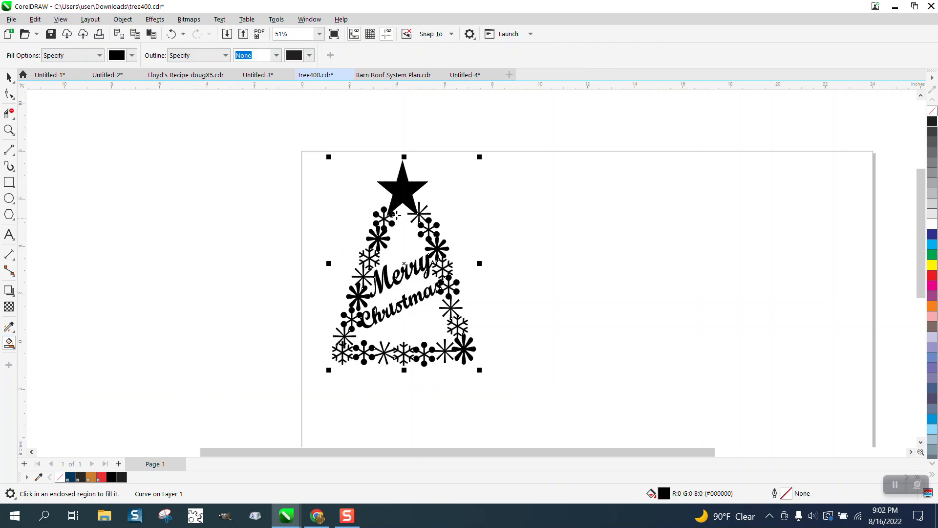
{"action": "left_click", "coordinate": [171, 34]}
{"action": "left_click", "coordinate": [171, 34]}
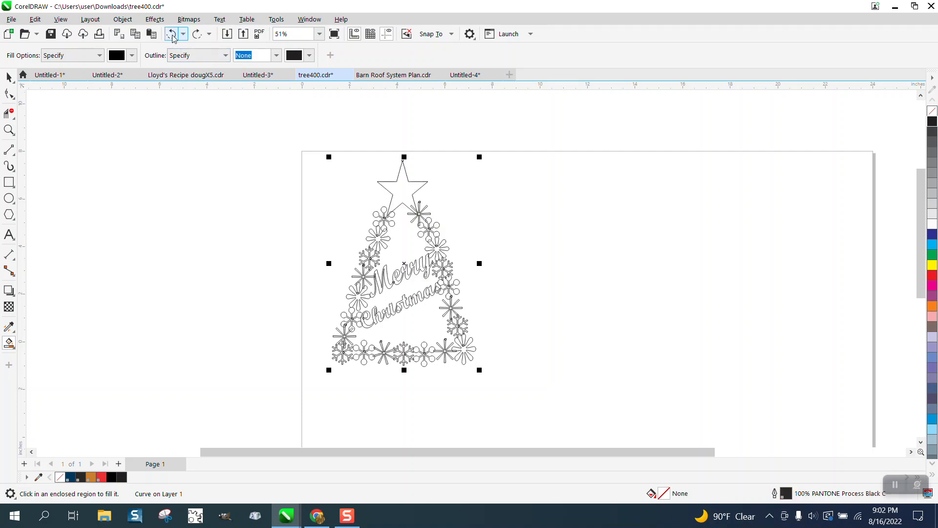
Step: Duplicate the star on top of the on-page tree 7 in to its right
{"action": "left_click", "coordinate": [14, 79]}
{"action": "left_click", "coordinate": [406, 176]}
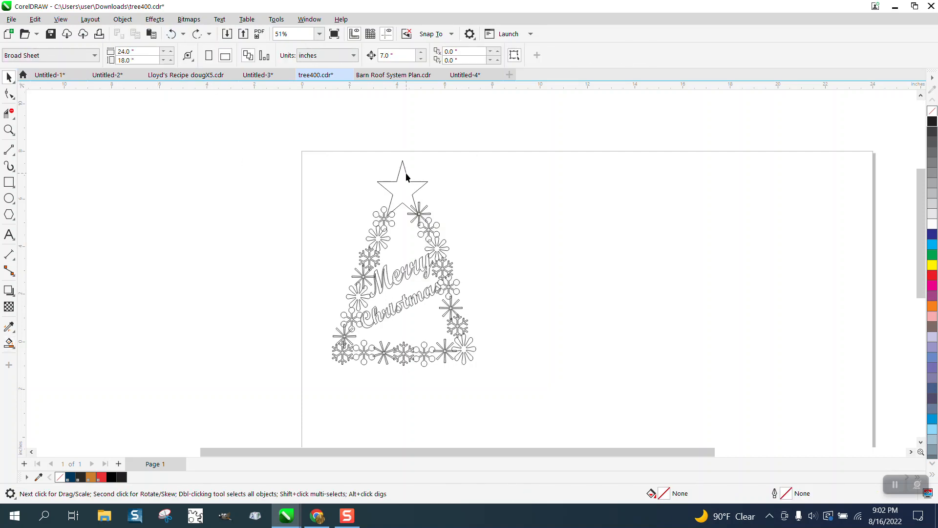
{"action": "left_click", "coordinate": [408, 178]}
{"action": "key", "text": "ctrl+d"}
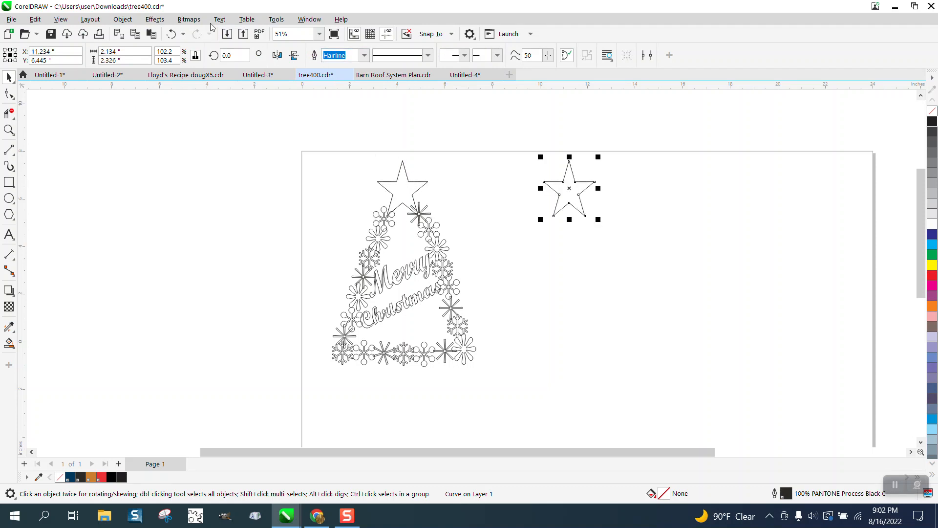
Step: Add a one-step inside contour with a 0.1 in offset to the duplicate star, and break the contour apart
{"action": "left_click", "coordinate": [154, 19]}
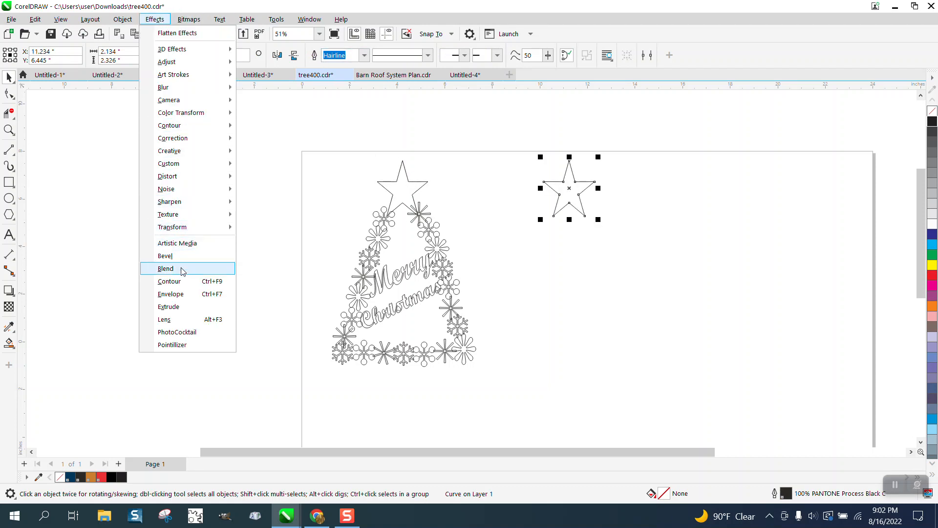
{"action": "left_click", "coordinate": [176, 281]}
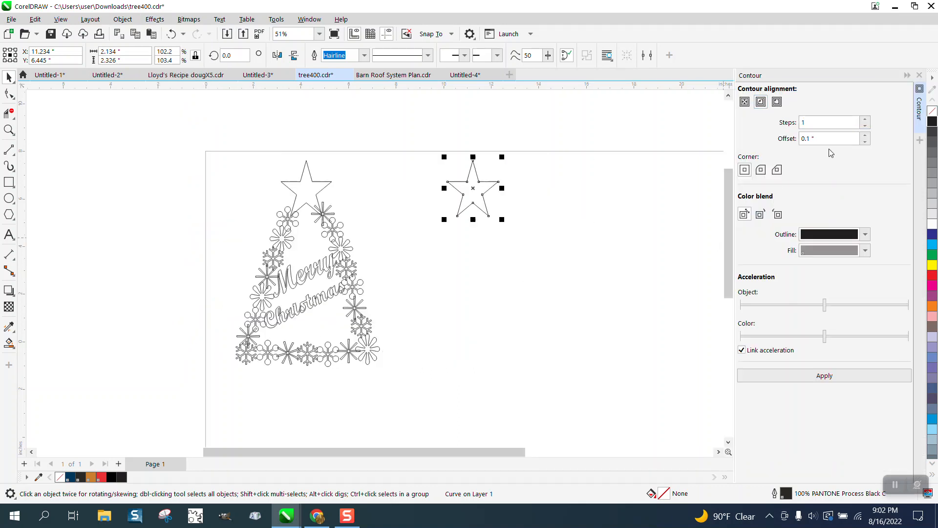
{"action": "left_click", "coordinate": [820, 382]}
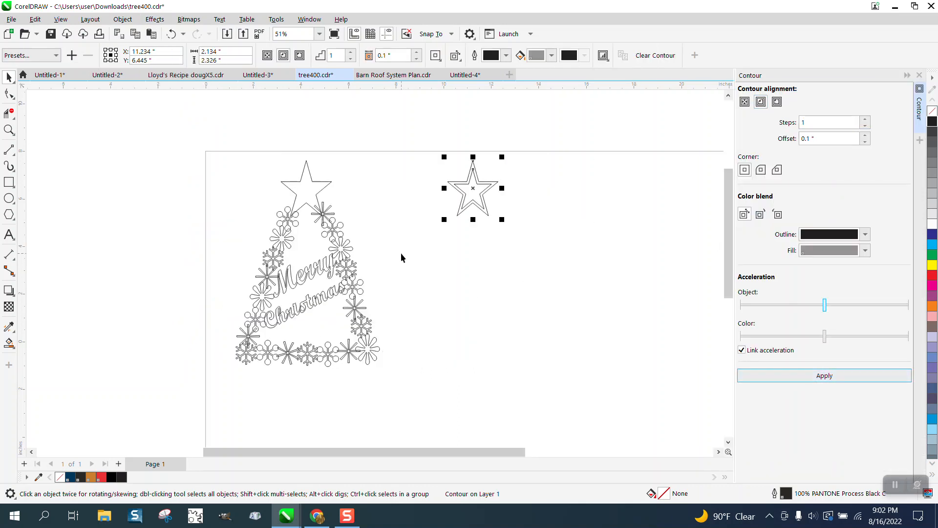
{"action": "left_click", "coordinate": [123, 19]}
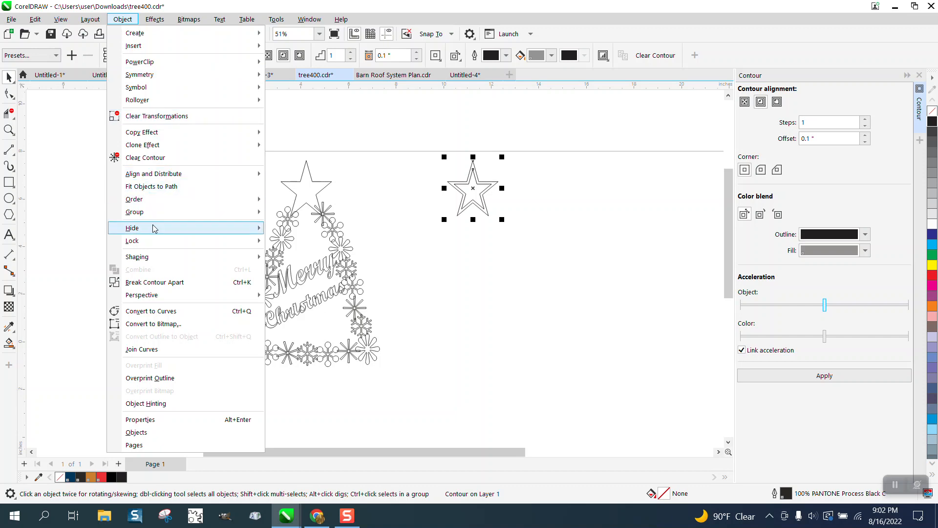
{"action": "left_click", "coordinate": [165, 282]}
{"action": "left_click", "coordinate": [394, 198]}
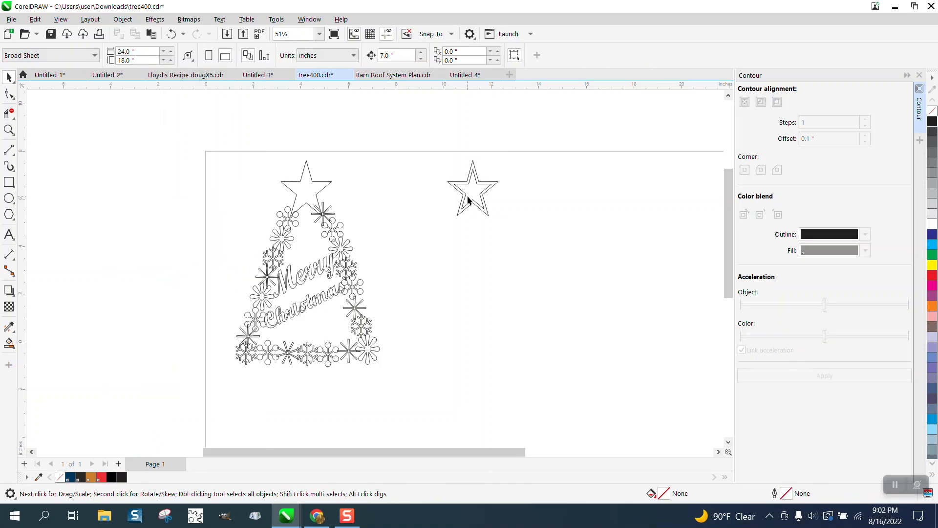
{"action": "left_click", "coordinate": [469, 194]}
{"action": "key", "text": "Left"}
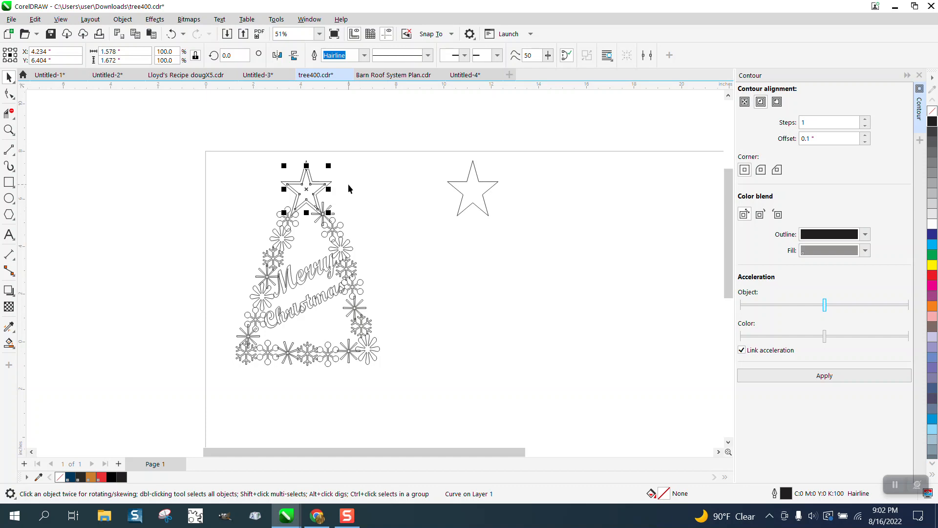
{"action": "key", "text": "Right"}
{"action": "left_click_drag", "start_coordinate": [211, 127], "coordinate": [444, 401]}
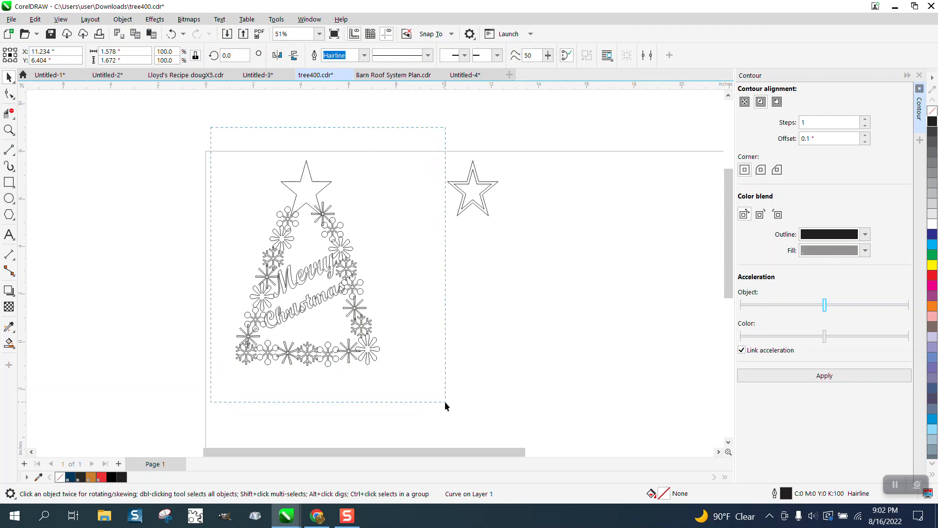
{"action": "left_click", "coordinate": [337, 56]}
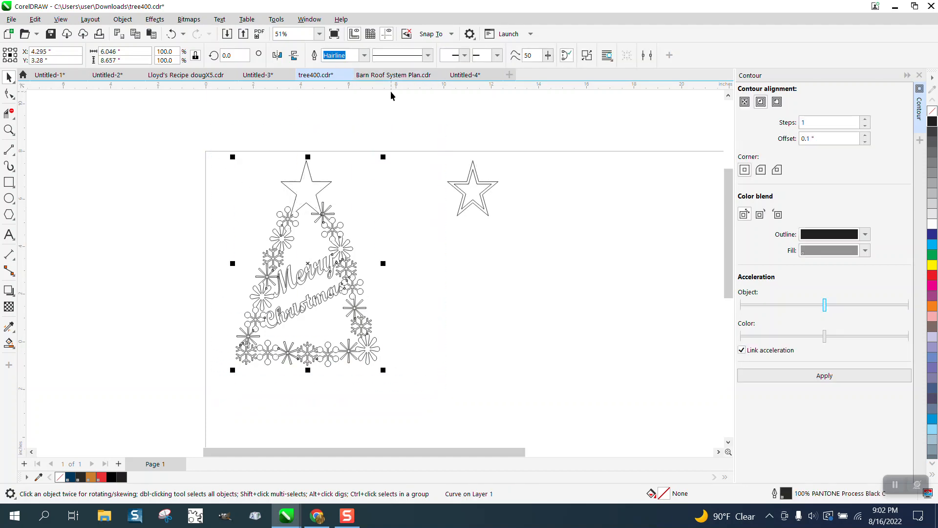
{"action": "left_click", "coordinate": [439, 139]}
Step: Move the inner contour star 7 in left into the tree's star, and Smart Fill the tree with black
{"action": "left_click", "coordinate": [479, 190]}
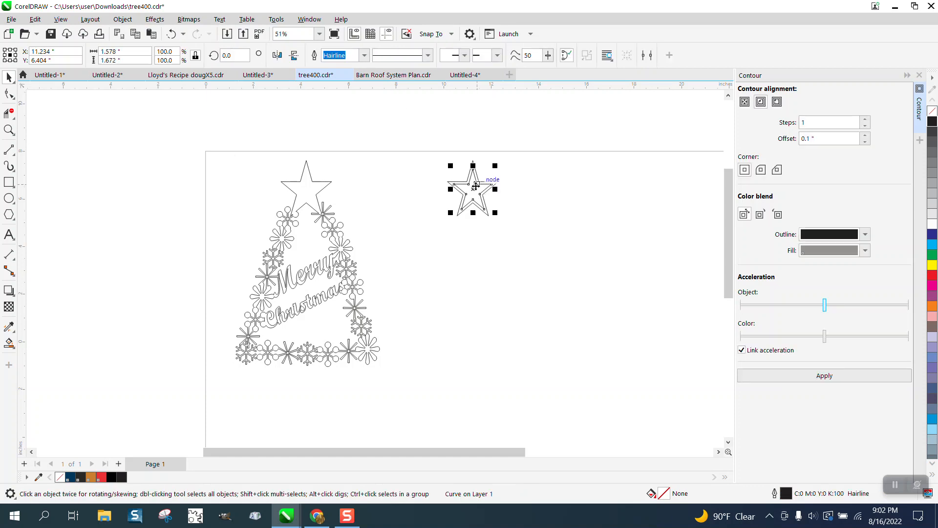
{"action": "key", "text": "Left"}
{"action": "left_click", "coordinate": [9, 343]}
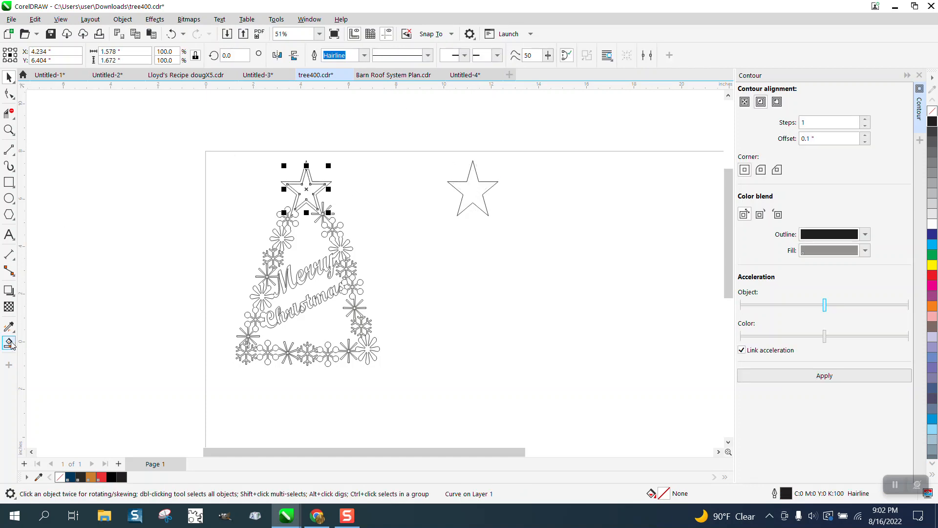
{"action": "left_click", "coordinate": [295, 222]}
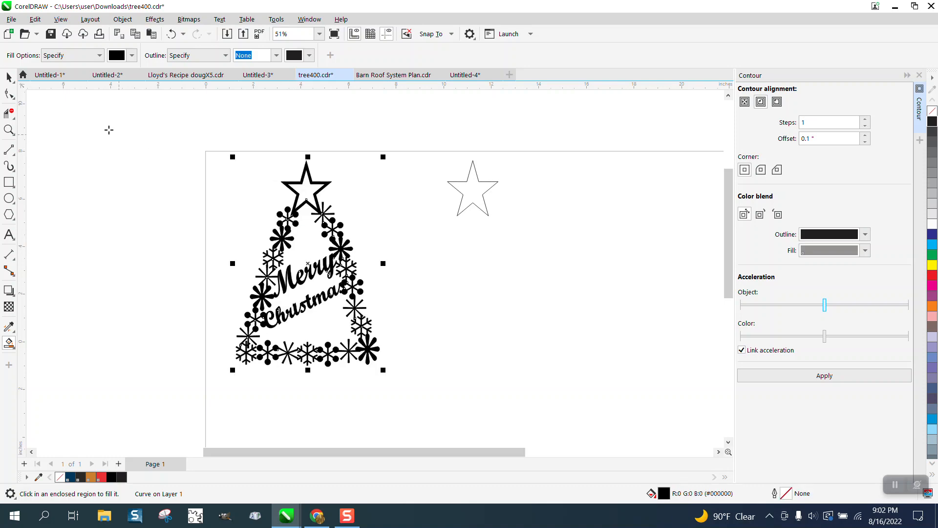
Step: Move the black filled tree 14 in right, remove its fill and give it a red hairline outline
{"action": "left_click", "coordinate": [9, 76]}
{"action": "key", "text": "shift+Right"}
{"action": "key", "text": "shift+Right"}
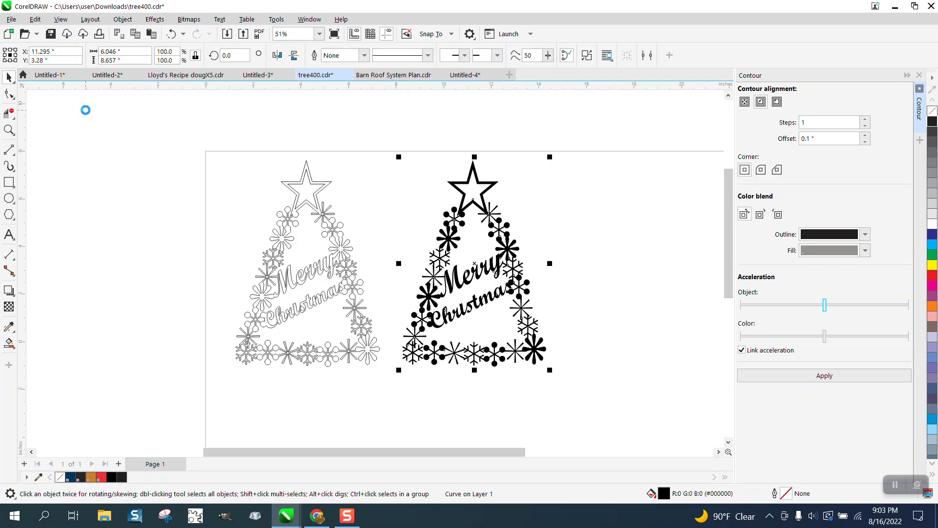
{"action": "left_click", "coordinate": [933, 111]}
{"action": "right_click", "coordinate": [929, 276]}
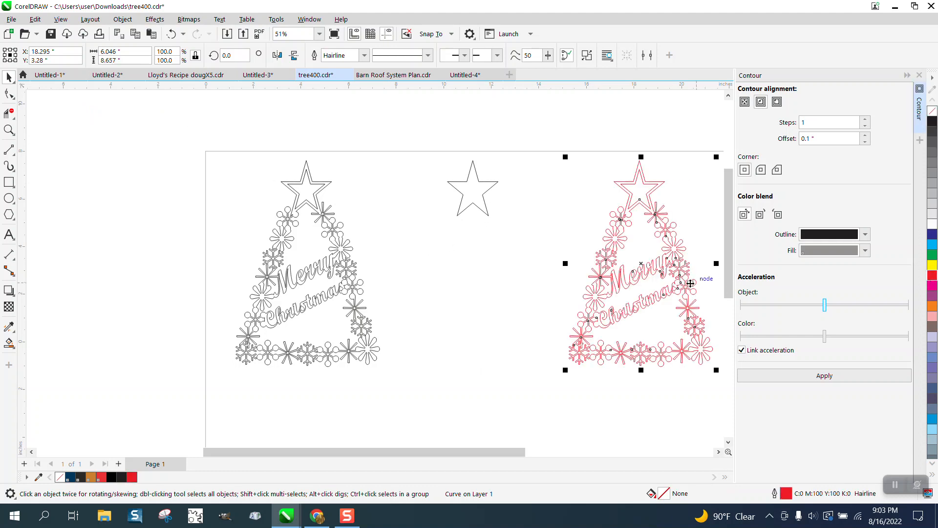
Step: Examine where "Merry" and "Christmas" join the ornaments in the red tree outline
{"action": "left_click", "coordinate": [9, 130]}
{"action": "left_click", "coordinate": [628, 300]}
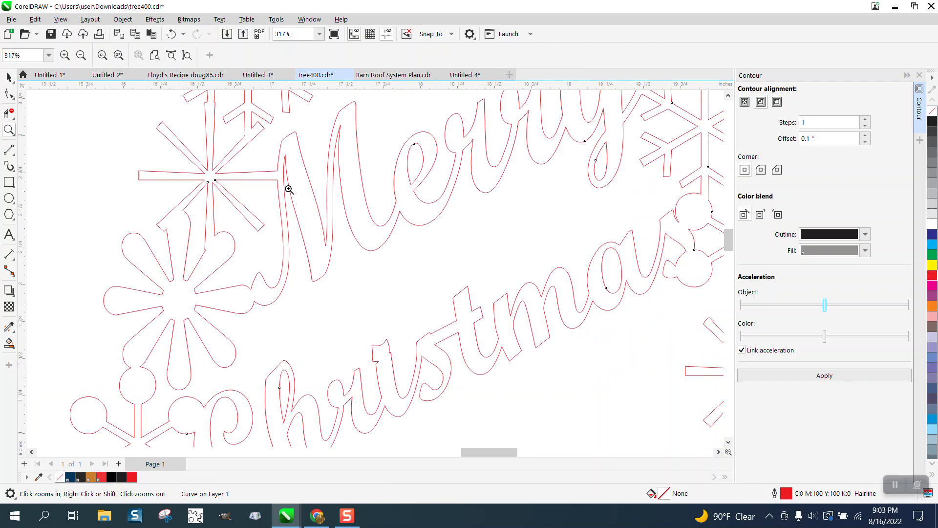
{"action": "scroll", "coordinate": [234, 298], "scroll_direction": "down", "scroll_amount": 1}
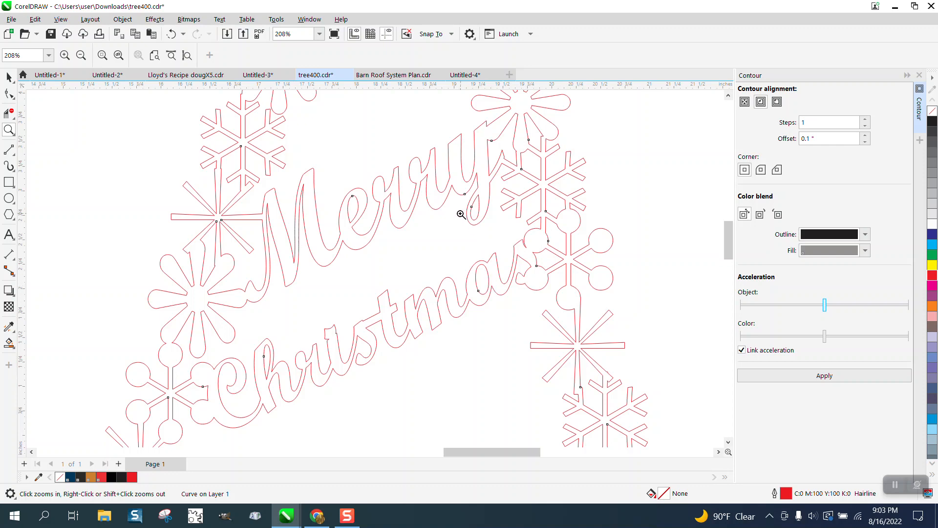
{"action": "scroll", "coordinate": [456, 213], "scroll_direction": "down", "scroll_amount": 2}
{"action": "scroll", "coordinate": [455, 210], "scroll_direction": "down", "scroll_amount": 2}
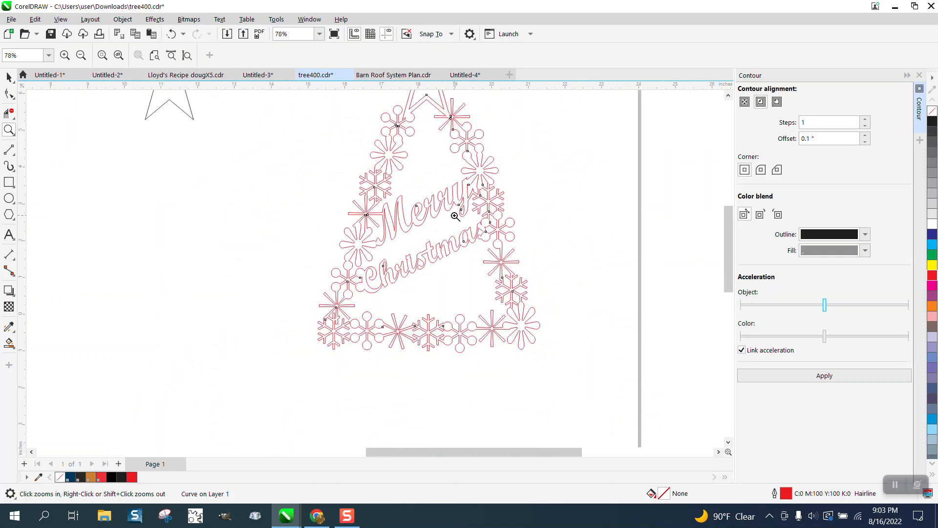